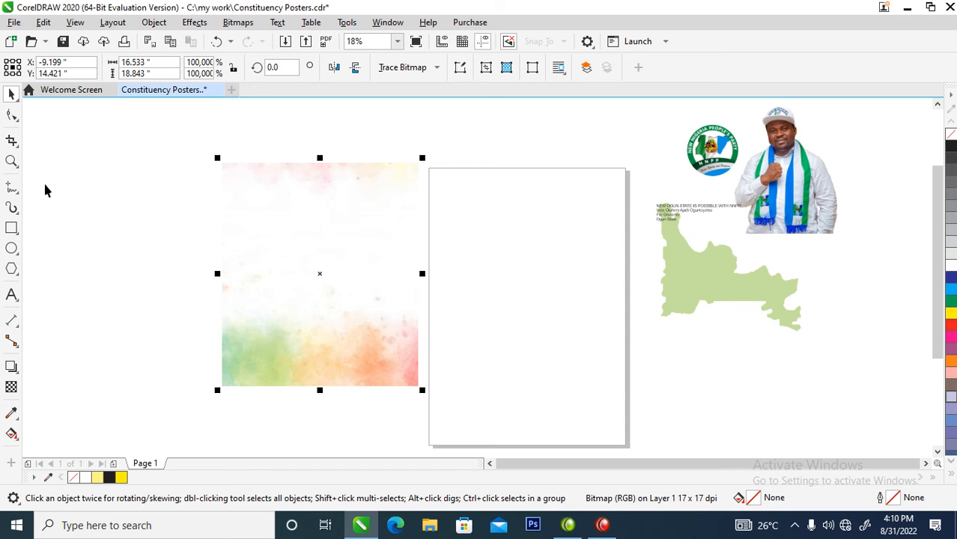
- Set the page size to A2
left_click(104, 155)
left_click(108, 69)
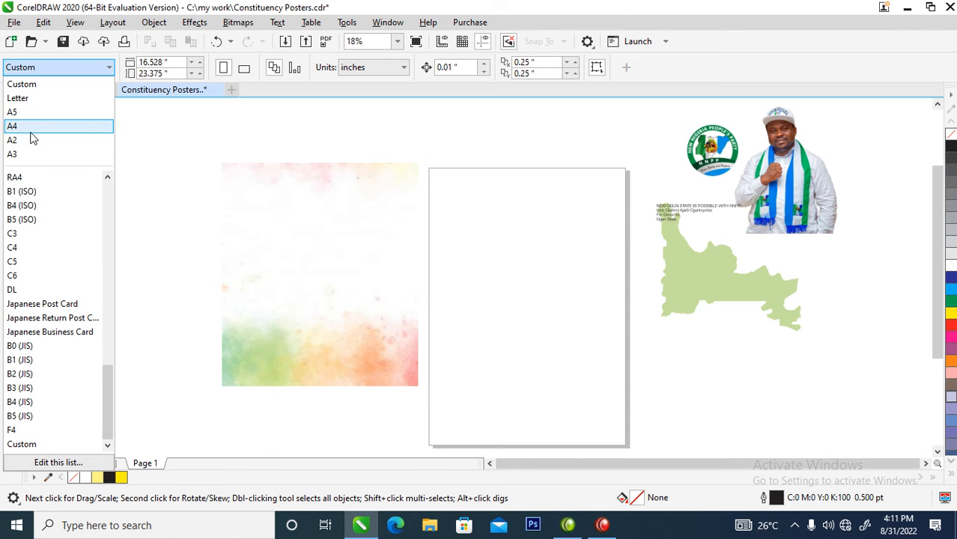
left_click(33, 141)
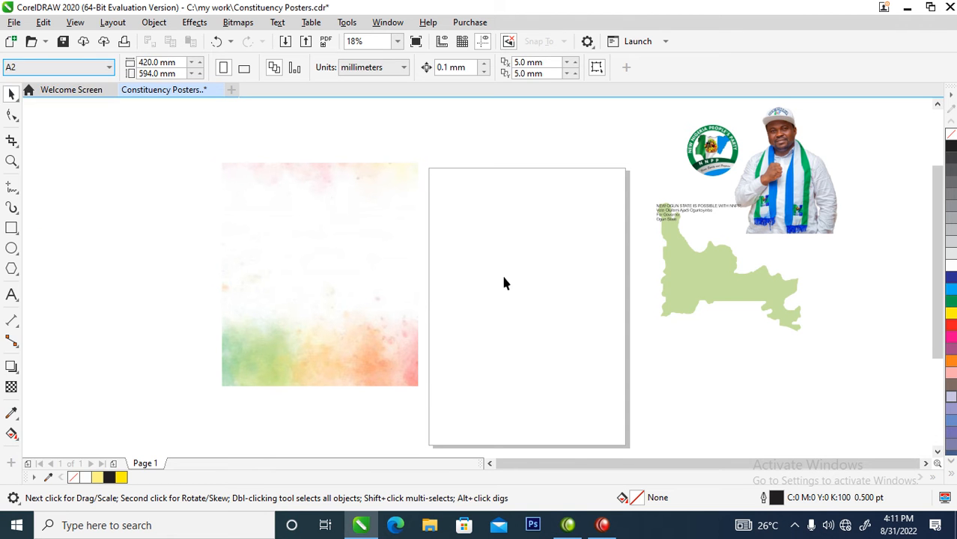
- Move the watercolour image lower beside the page and add a page-sized 420 × 594 mm rectangle frame
left_click_drag(377, 280, 340, 307)
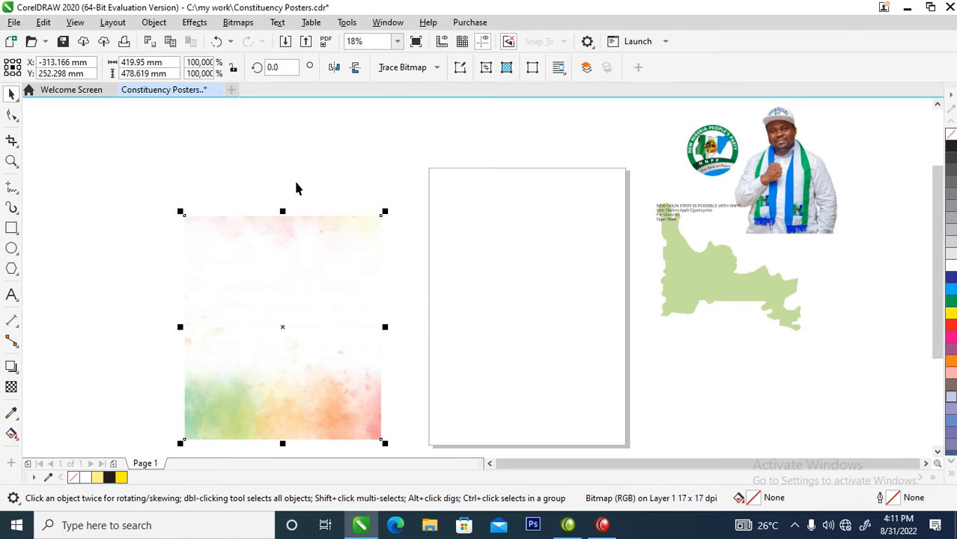
double_click(11, 228)
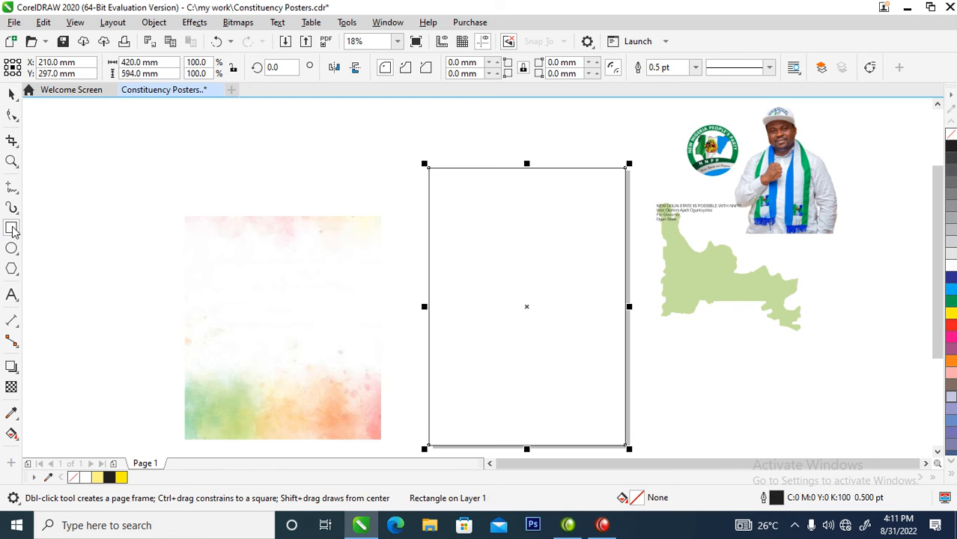
key("space")
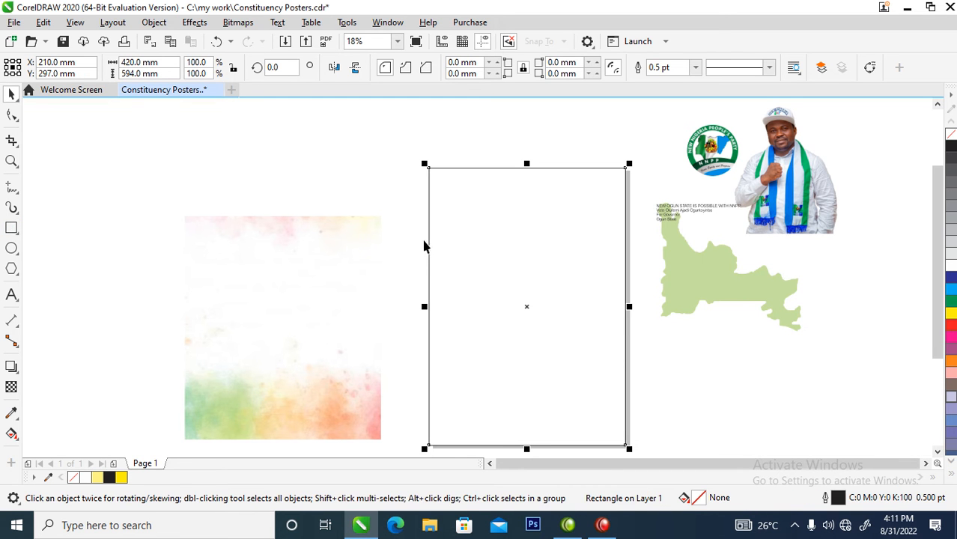
- PowerClip the watercolour image inside the page-sized rectangle
left_click_drag(303, 268, 292, 210)
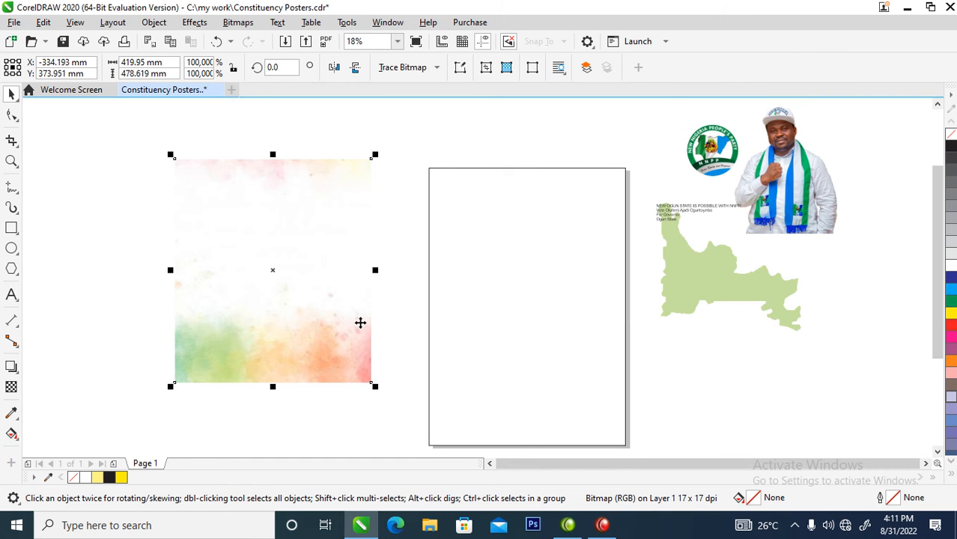
left_click_drag(258, 270, 260, 322)
left_click(154, 22)
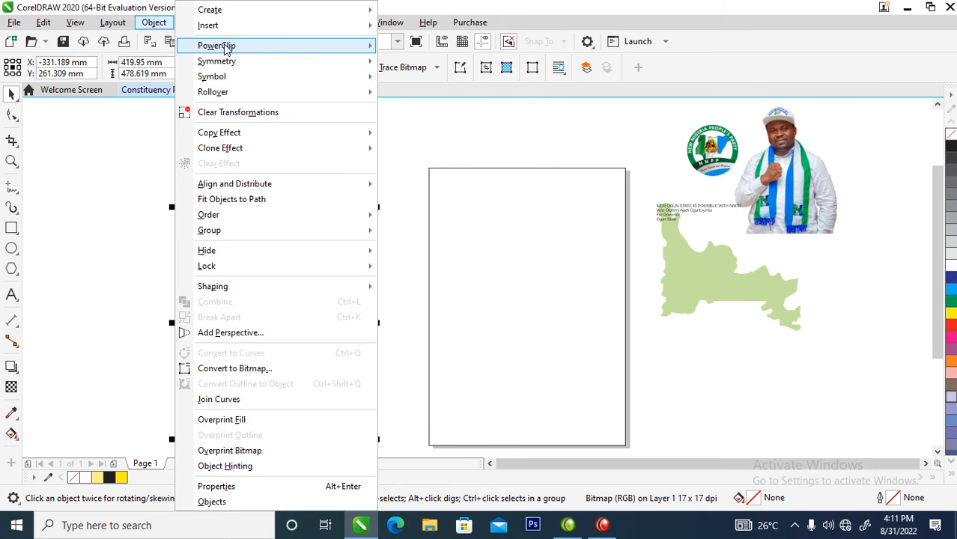
mouse_move(225, 48)
left_click(408, 47)
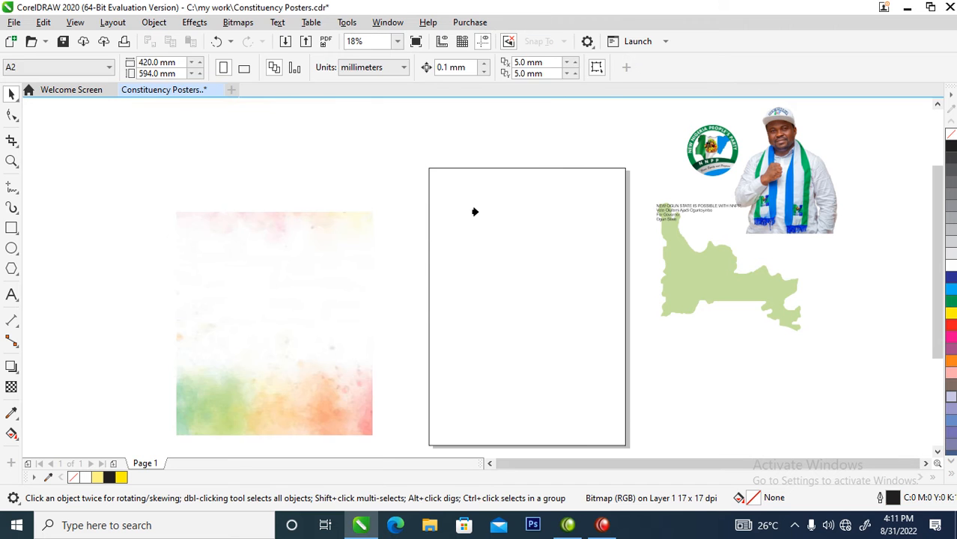
left_click(499, 245)
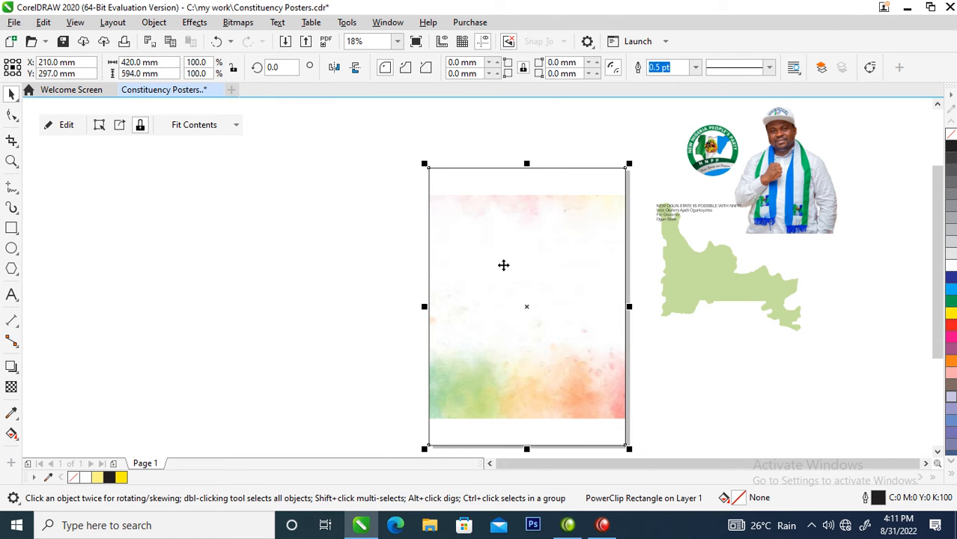
- Move the clipped watercolour image up to the frame's top edge and enlarge it to about 430 × 491 mm
left_click(500, 245, "ctrl")
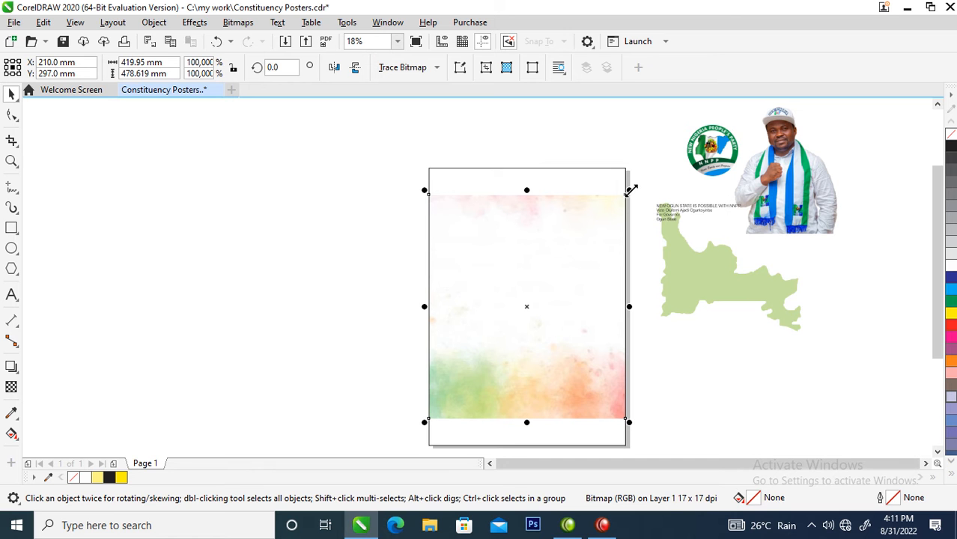
left_click_drag(562, 302, 562, 274)
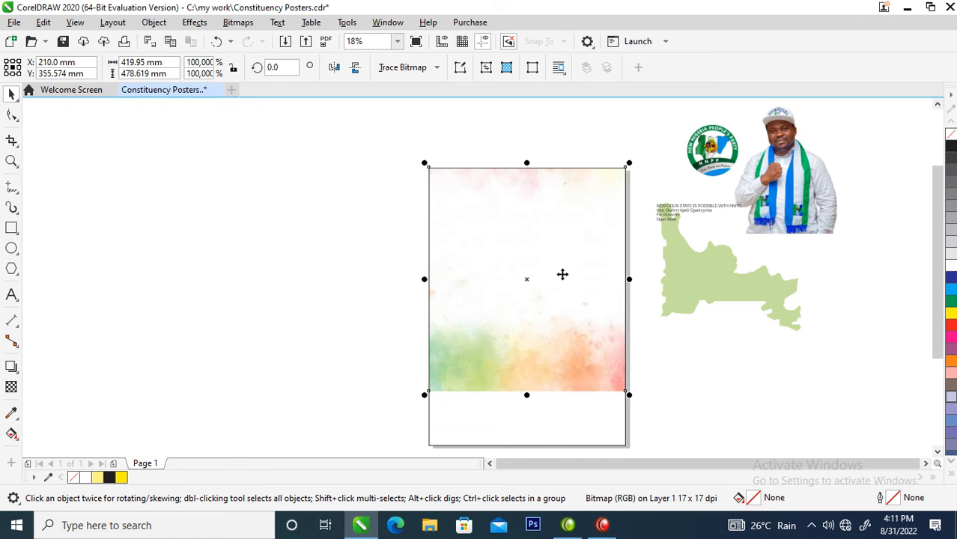
left_click_drag(633, 399, 635, 396)
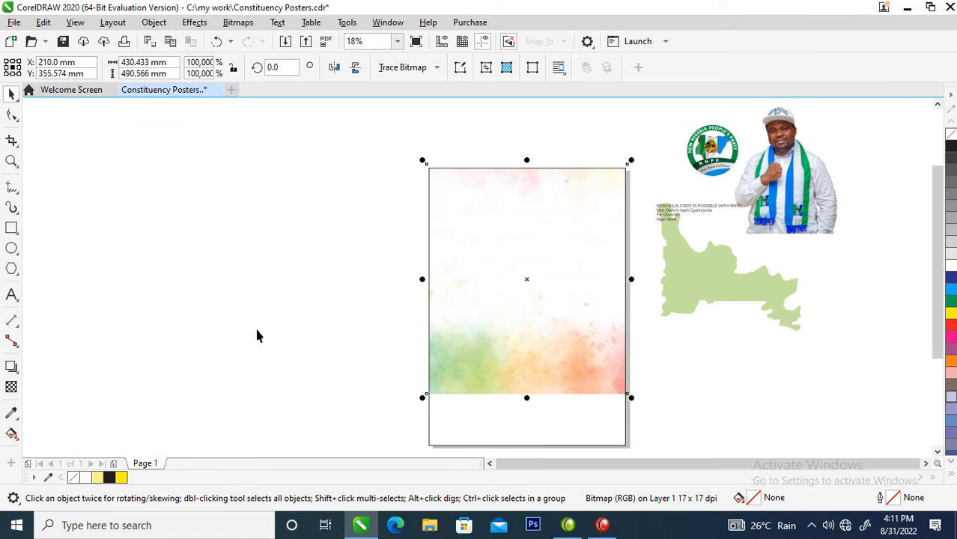
- Draw a rectangle about 626 × 321 mm across the lower part of the page, overlapping both sides
left_click(12, 228)
left_click_drag(373, 344, 670, 454)
key("space")
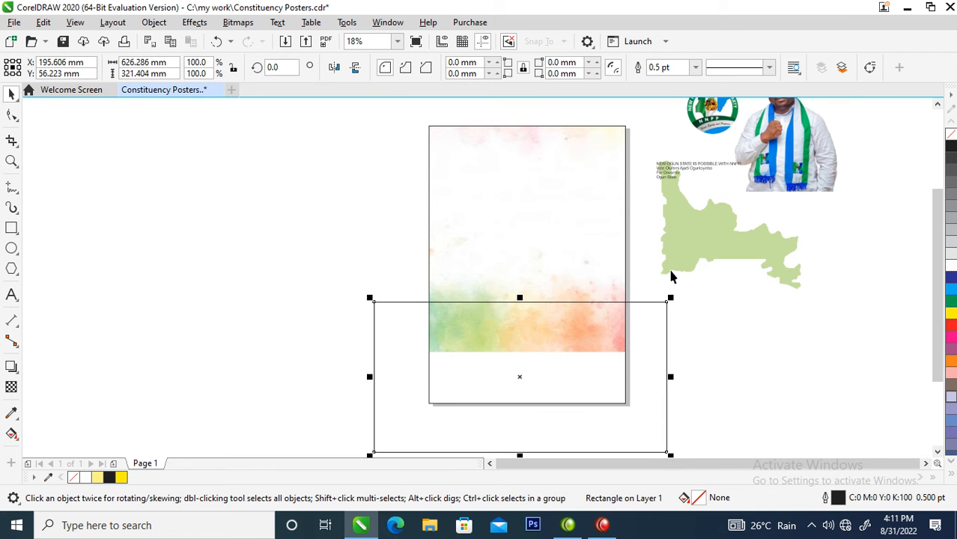
left_click_drag(692, 252, 663, 346)
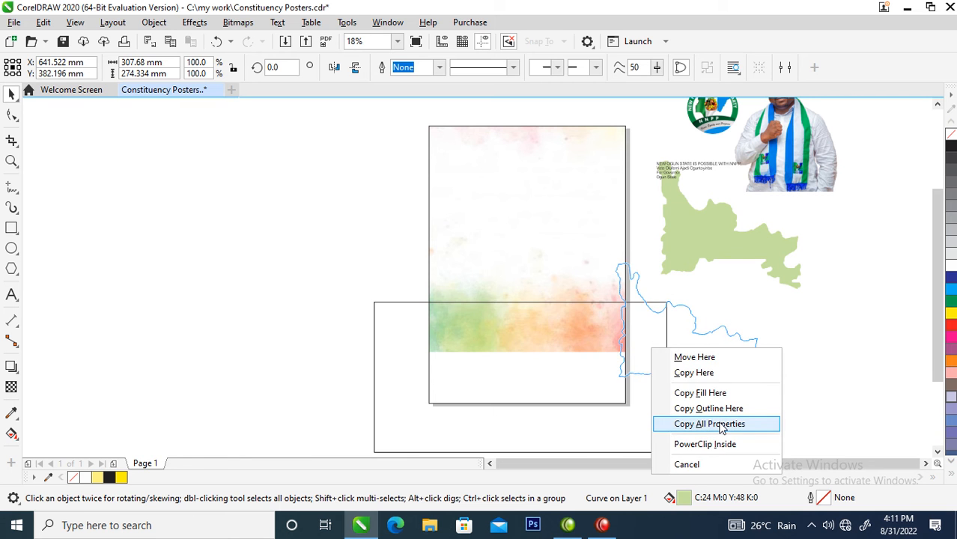
left_click(674, 423)
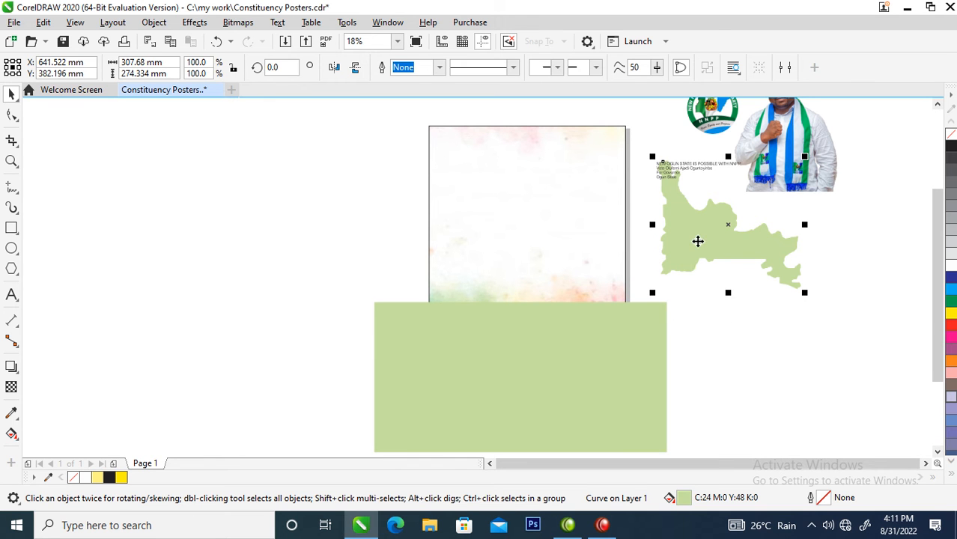
key("ctrl+z")
- Copy all properties of the green map shape onto the new rectangle
left_click_drag(708, 231, 655, 336)
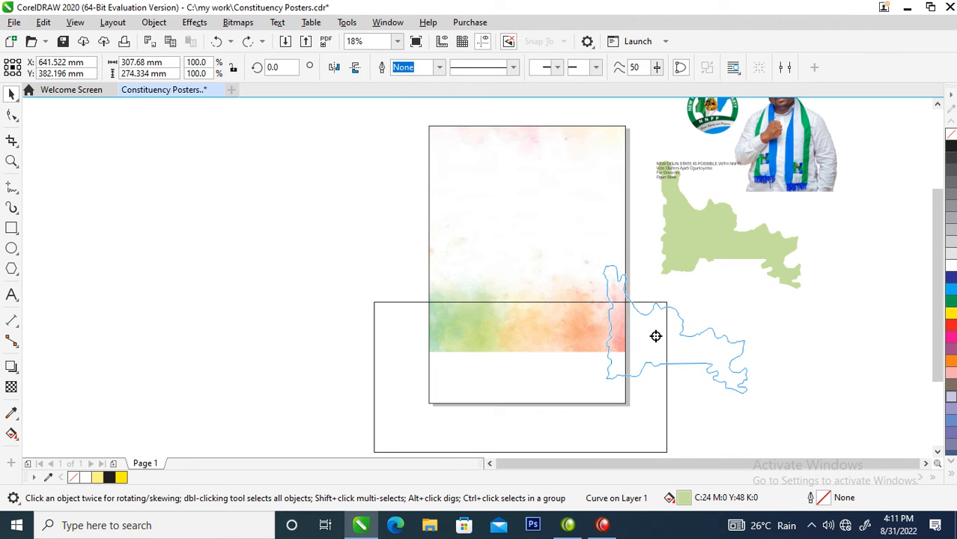
left_click_drag(655, 336, 656, 338)
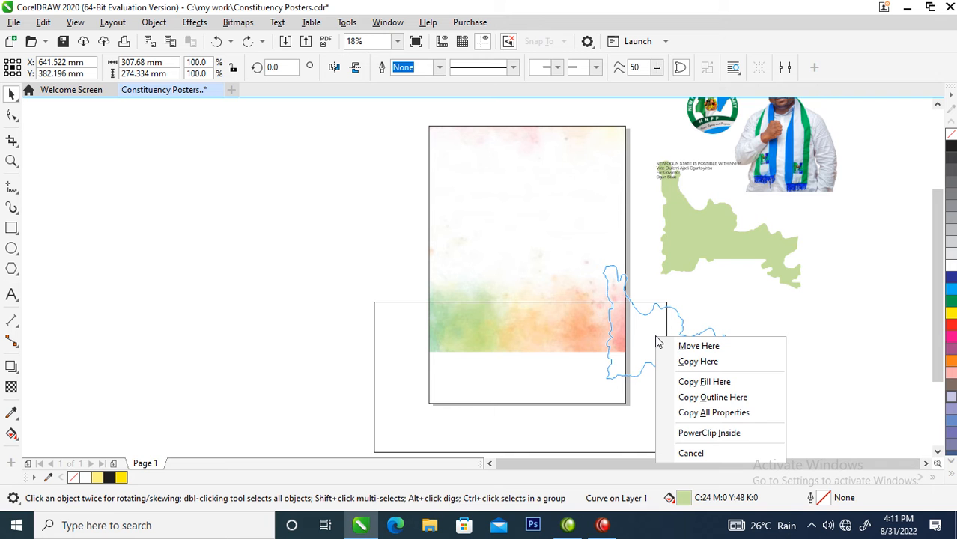
left_click(709, 413)
- Apply a short vertical fountain transparency to the green rectangle so its top edge fades out
left_click(583, 331)
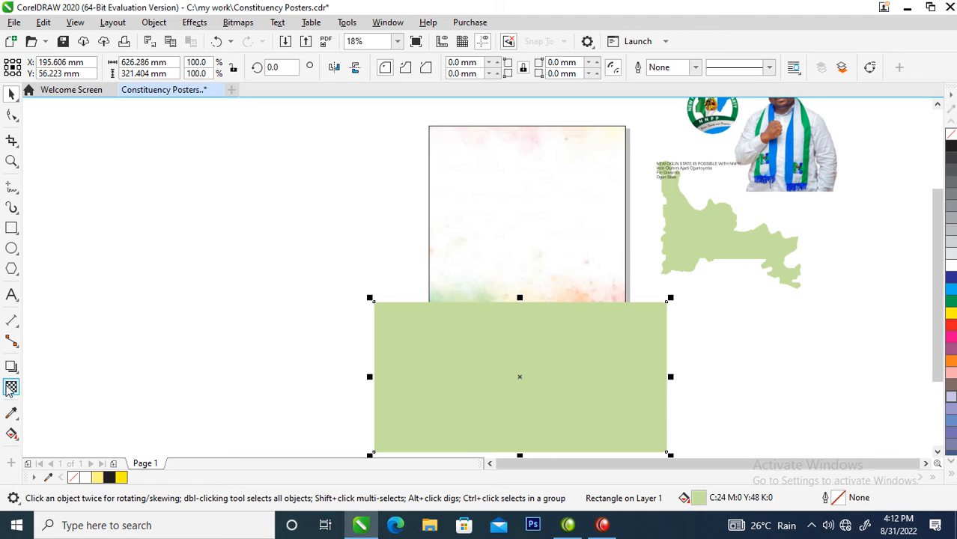
left_click(12, 387)
left_click_drag(503, 344, 502, 319)
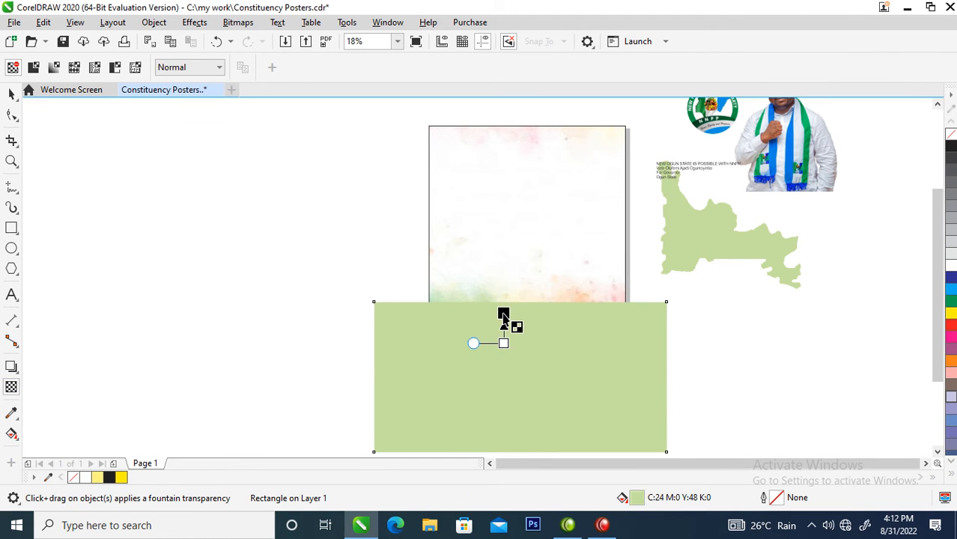
key("space")
- PowerClip the faded green rectangle into the bottom of the page frame and tint its fill to C:31 M:0 Y:53 K:0
left_click_drag(487, 362, 500, 239)
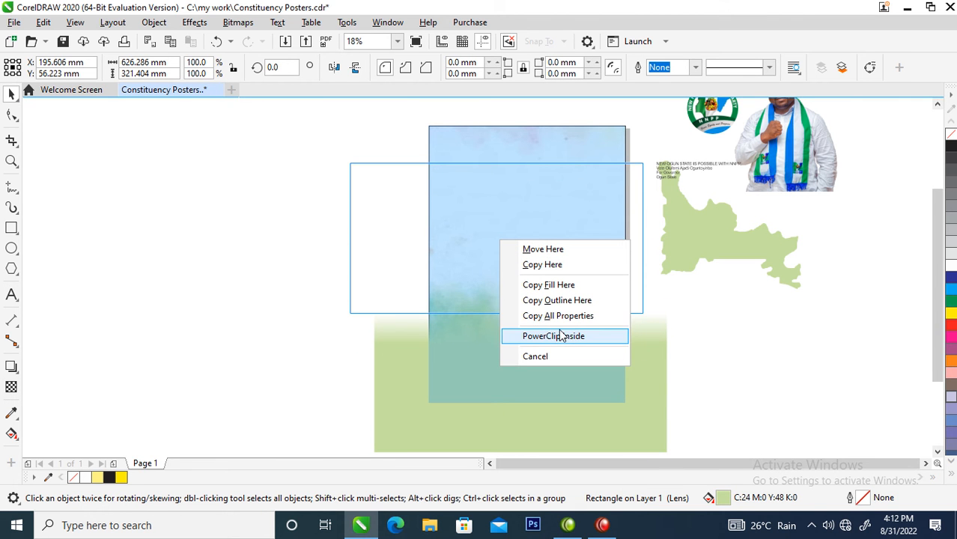
left_click(563, 337)
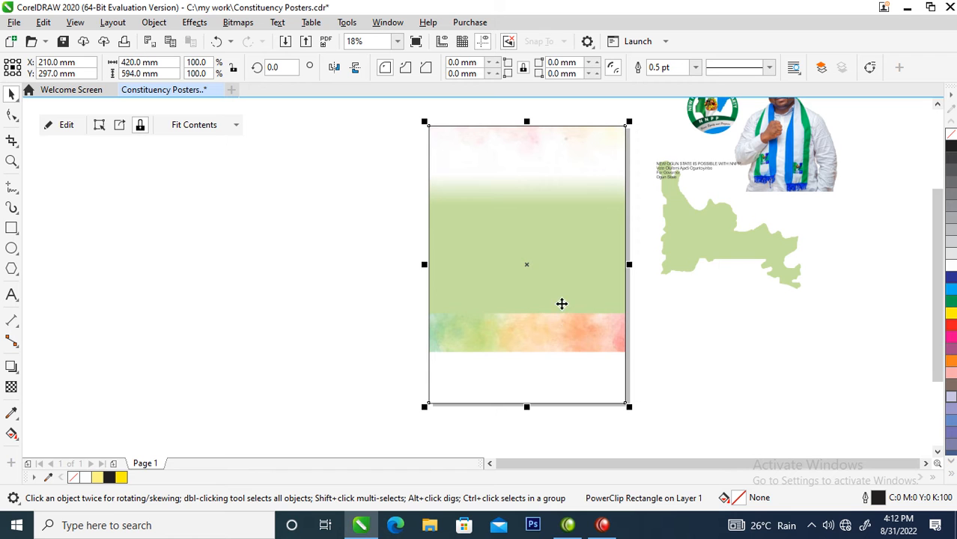
left_click(554, 257, "ctrl")
left_click_drag(557, 241, 578, 366)
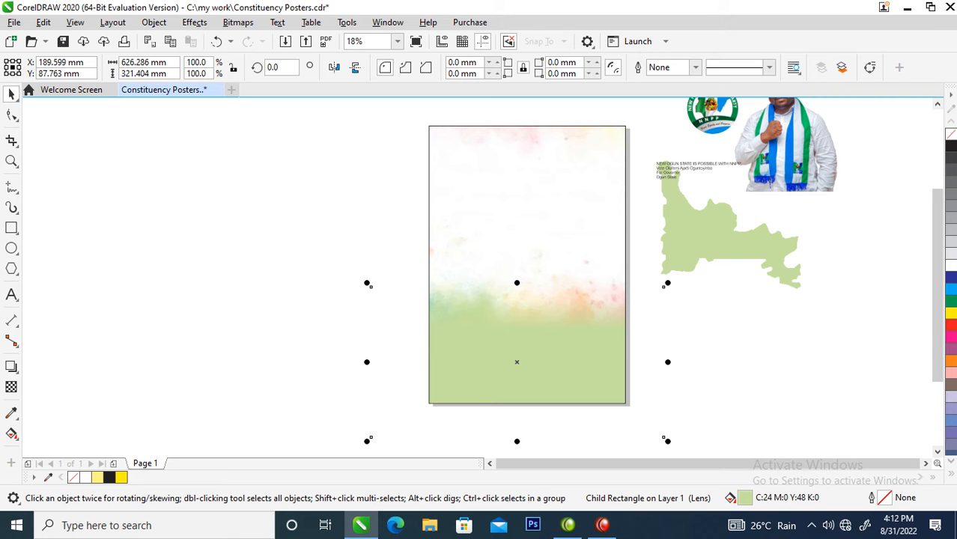
left_click(949, 309)
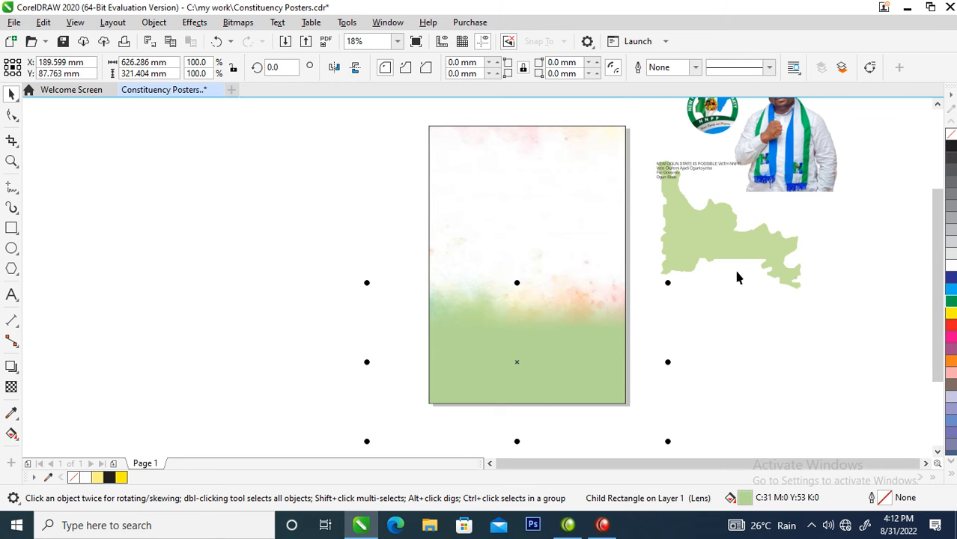
- PowerClip the green map shape inside the page frame and position it centrally in the upper half
left_click_drag(737, 246, 570, 250)
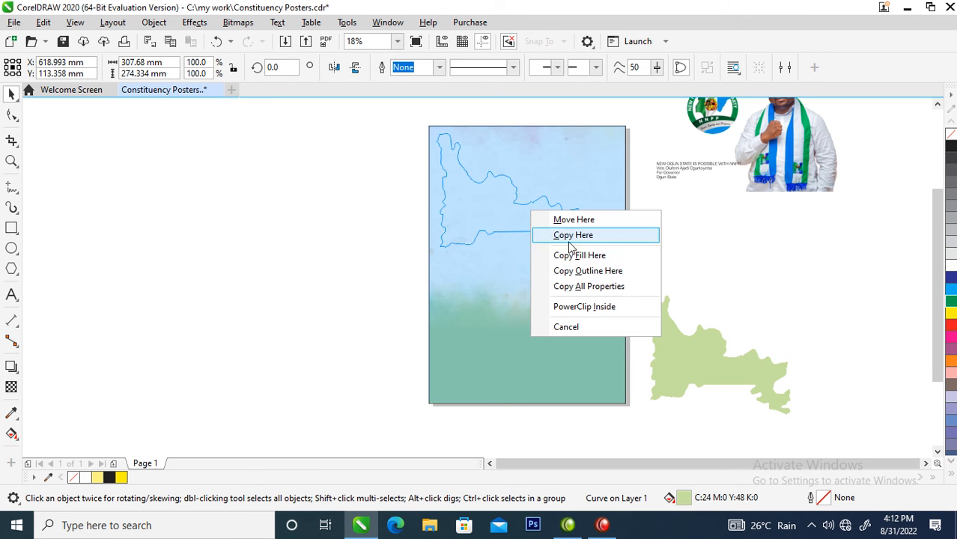
left_click(584, 307)
left_click(506, 202, "ctrl")
left_click_drag(506, 203, 528, 229)
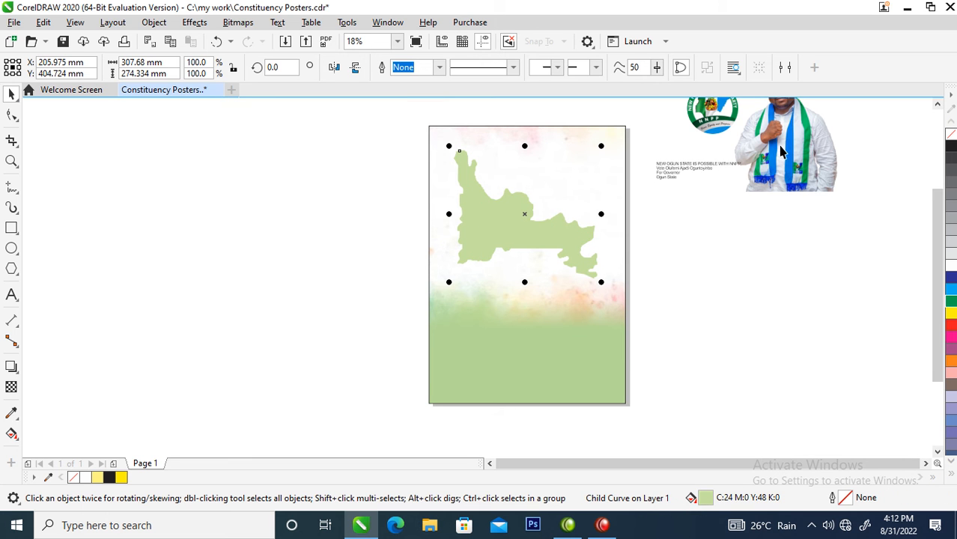
- Move the candidate's photo below the logo and slogan text, and PowerClip it inside the page frame
scroll(781, 152, "down", 1)
key("z")
left_click_drag(545, 327, 845, 99)
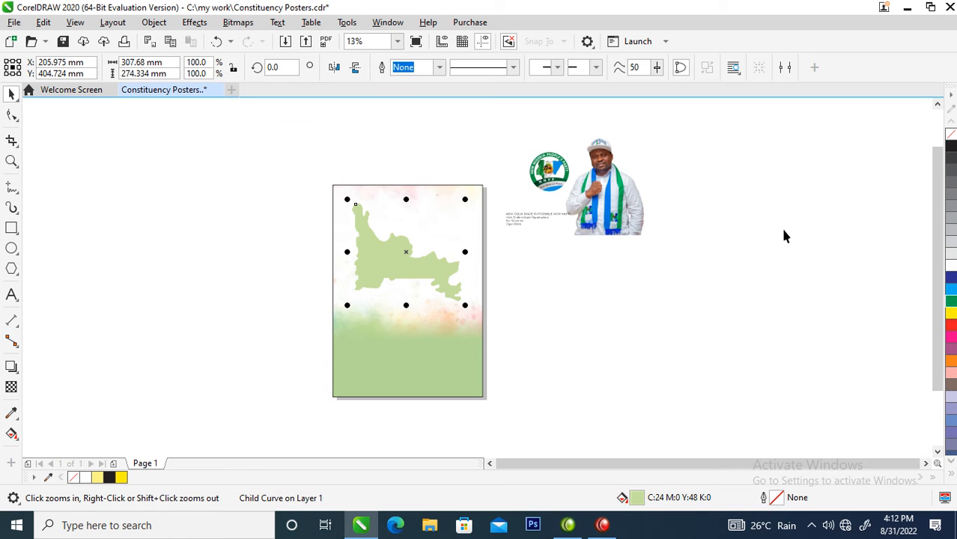
left_click(634, 221)
left_click_drag(634, 212, 595, 352)
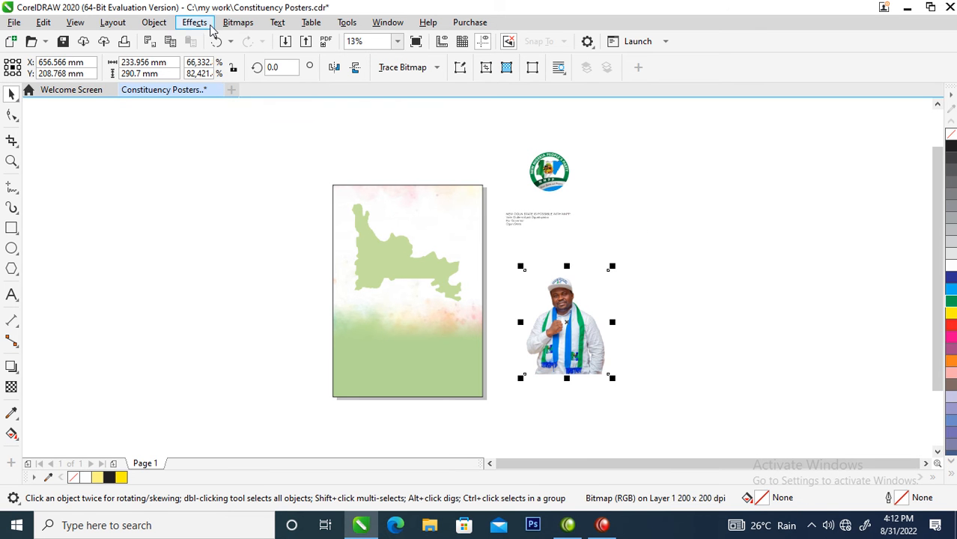
left_click(157, 23)
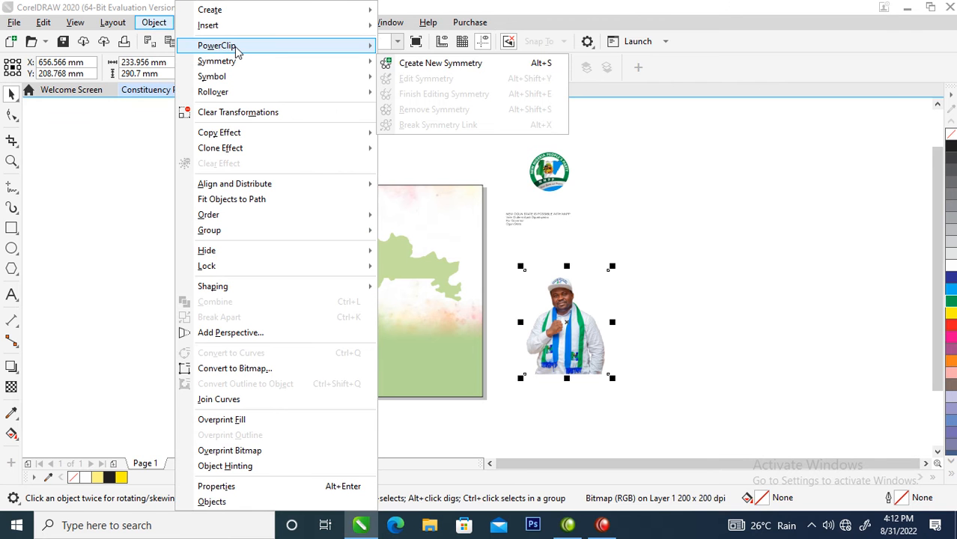
mouse_move(235, 48)
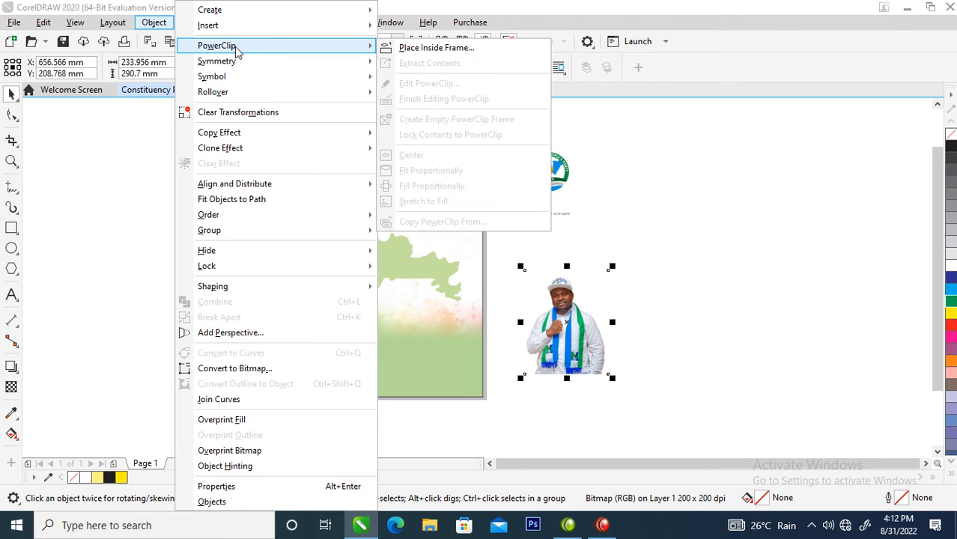
left_click(436, 47)
left_click(399, 265)
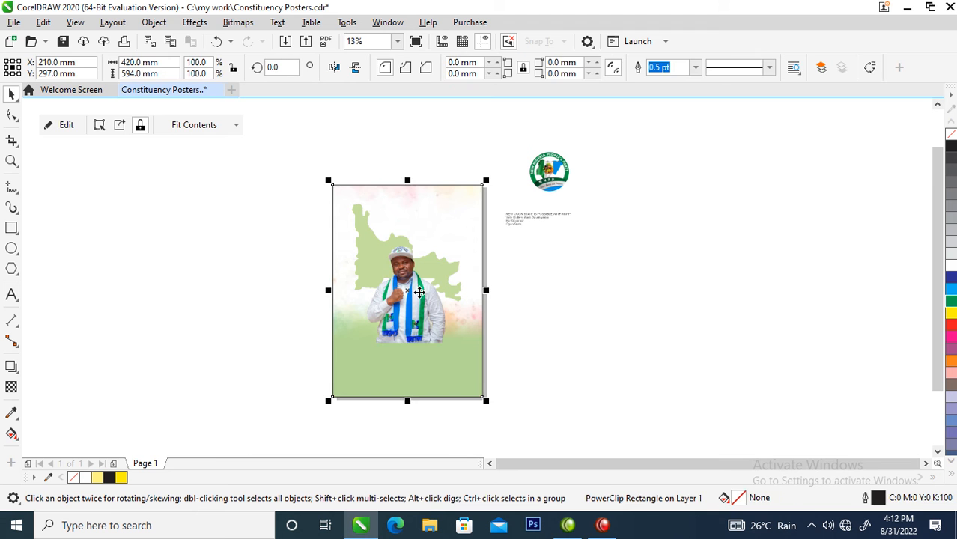
- Enlarge the clipped candidate photo to about 391 × 485 mm and send it behind the faded green rectangle
left_click(423, 329, "ctrl")
left_click_drag(455, 352, 483, 385)
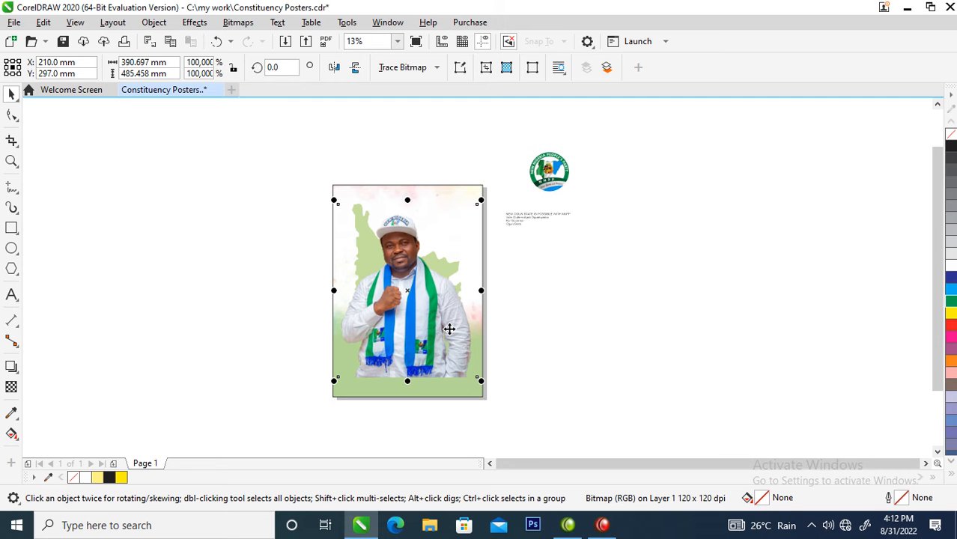
key("ctrl+Page_Down")
key("ctrl+Page_Down")
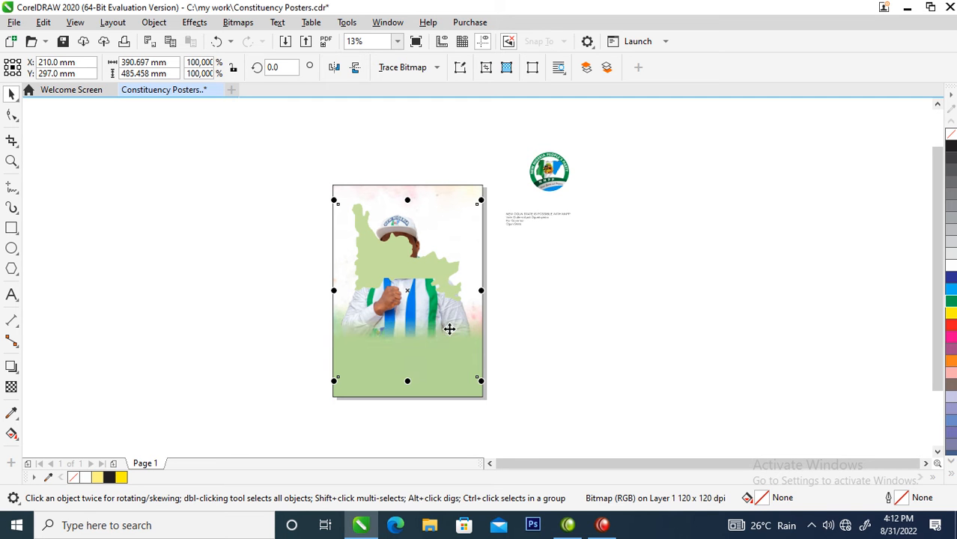
- Reorder the green map so it sits behind the candidate's photo but in front of the watercolour background
left_click(404, 251, "ctrl")
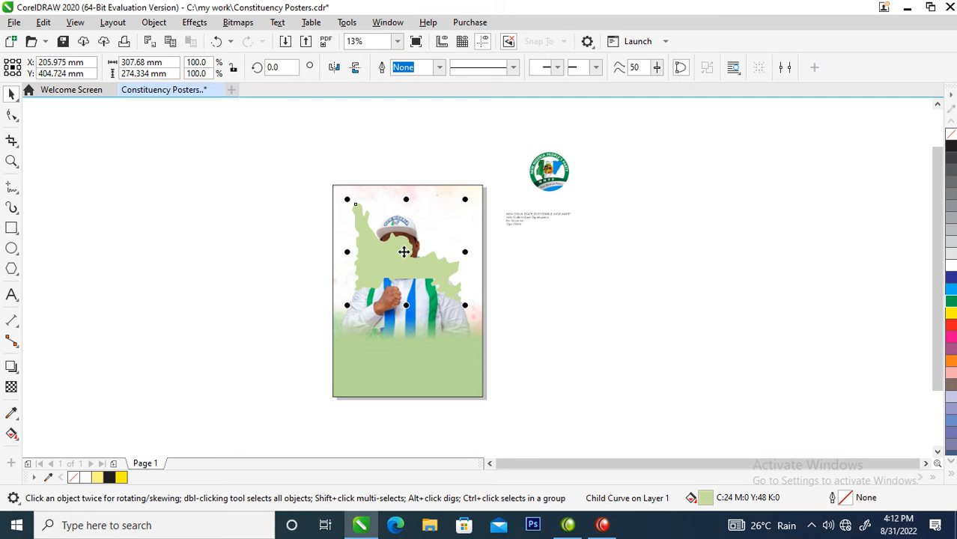
key("ctrl+Page_Down")
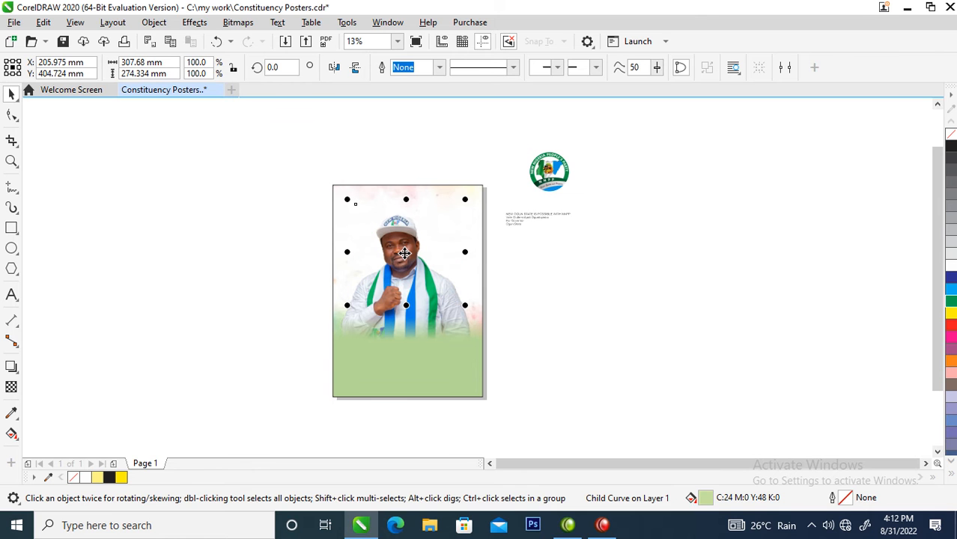
key("ctrl+Page_Up")
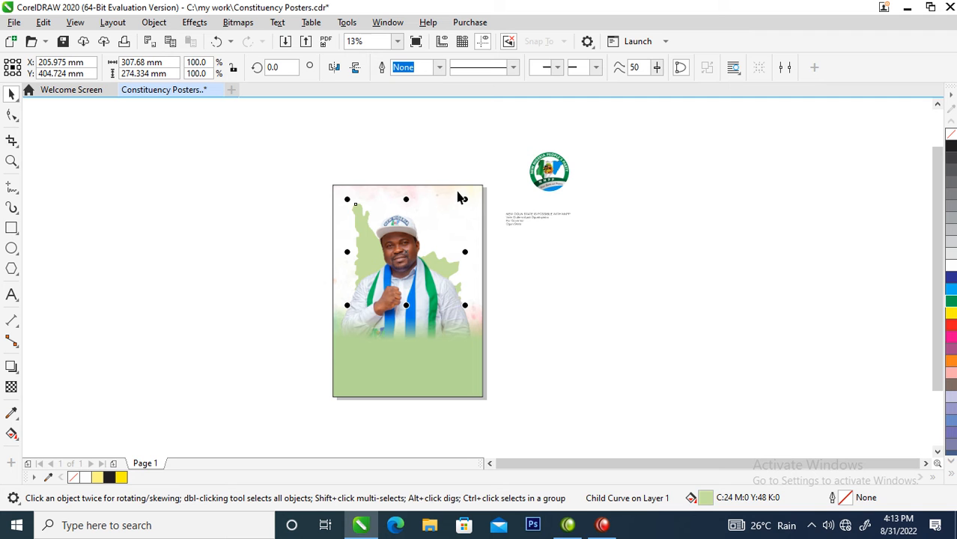
- Scale the NNPP logo down to about 88 mm and place it in the poster's upper-left corner
key("z")
left_click_drag(229, 142, 637, 265)
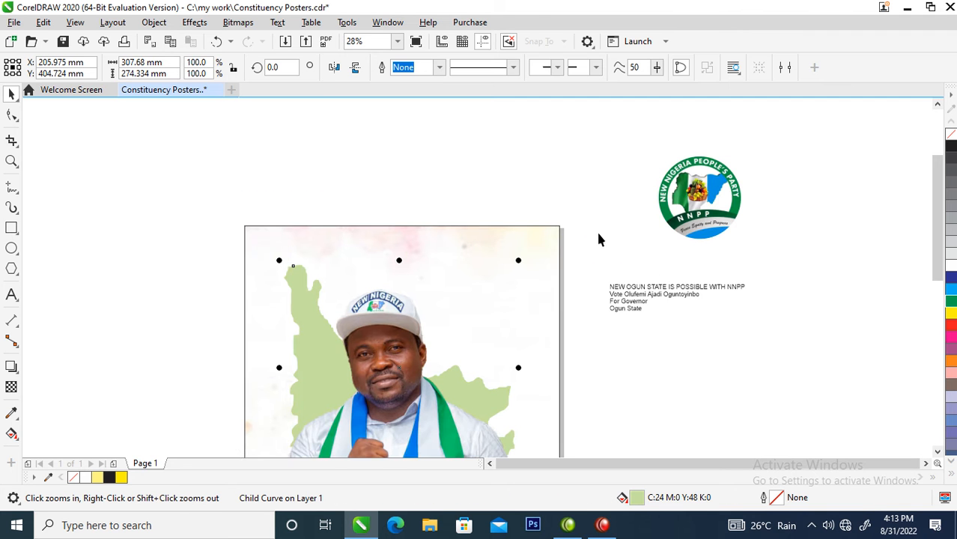
key("space")
left_click(678, 191)
left_click_drag(707, 176, 333, 252)
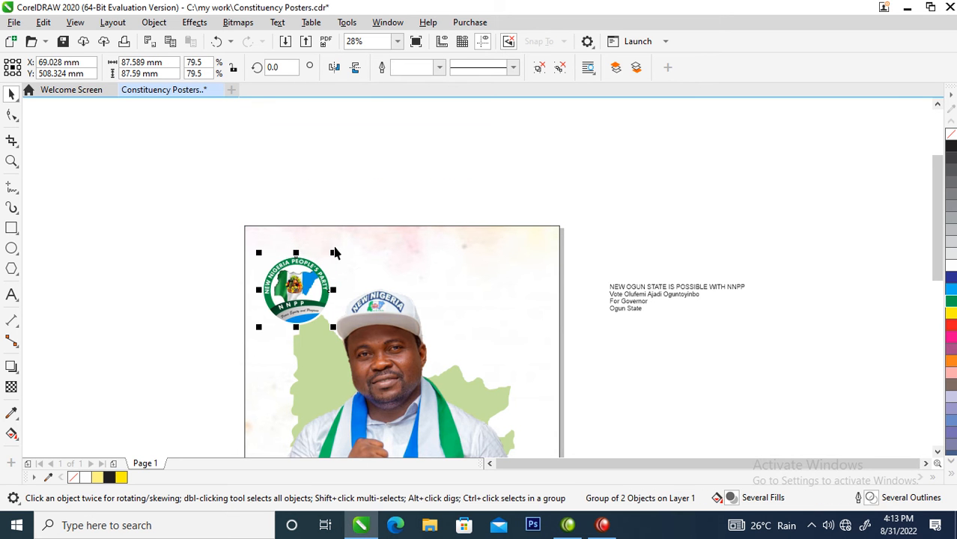
left_click_drag(317, 288, 318, 279)
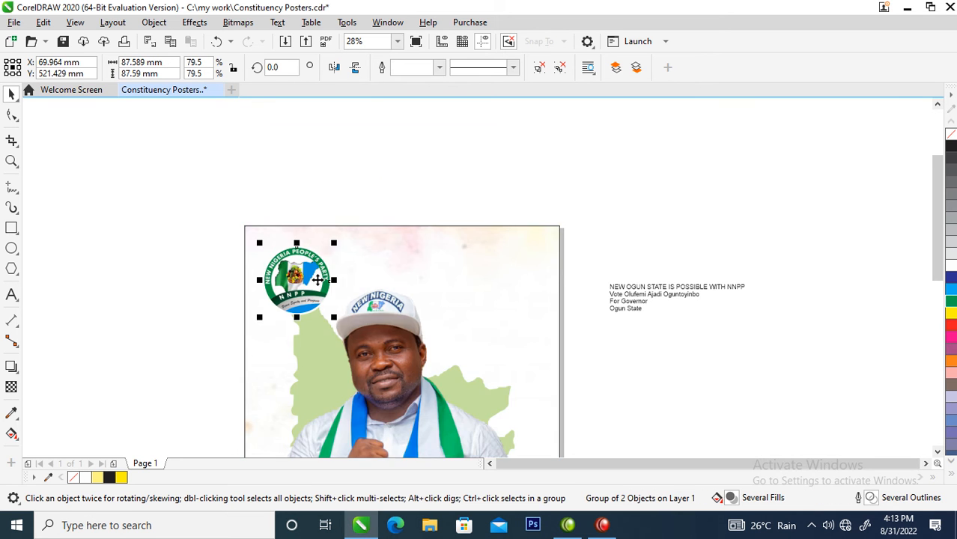
- Duplicate the campaign text block outside the page and set one copy's font to Moon Bold
left_click_drag(675, 288, 760, 291)
left_click_drag(807, 217, 819, 208)
right_click(819, 208)
left_click(594, 287)
left_click_drag(632, 292, 622, 335)
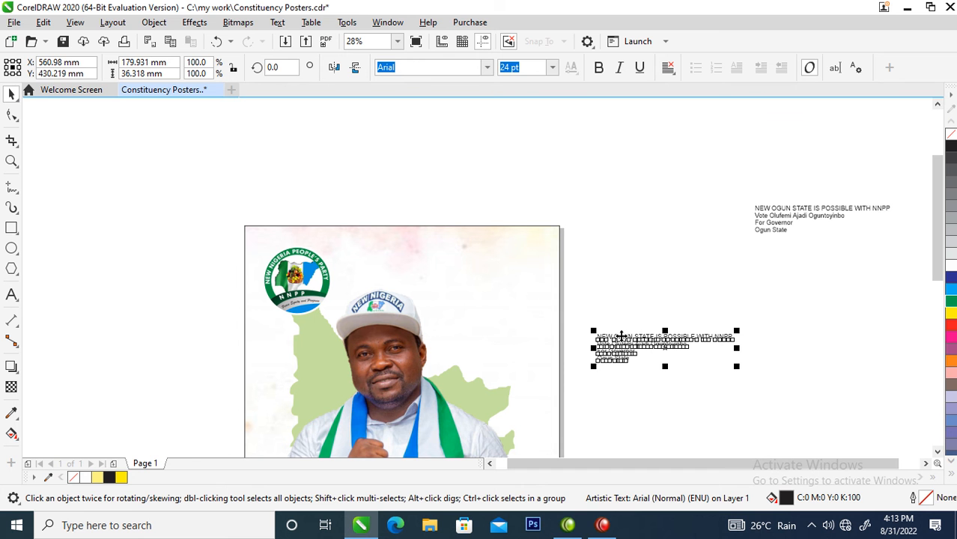
left_click(485, 68)
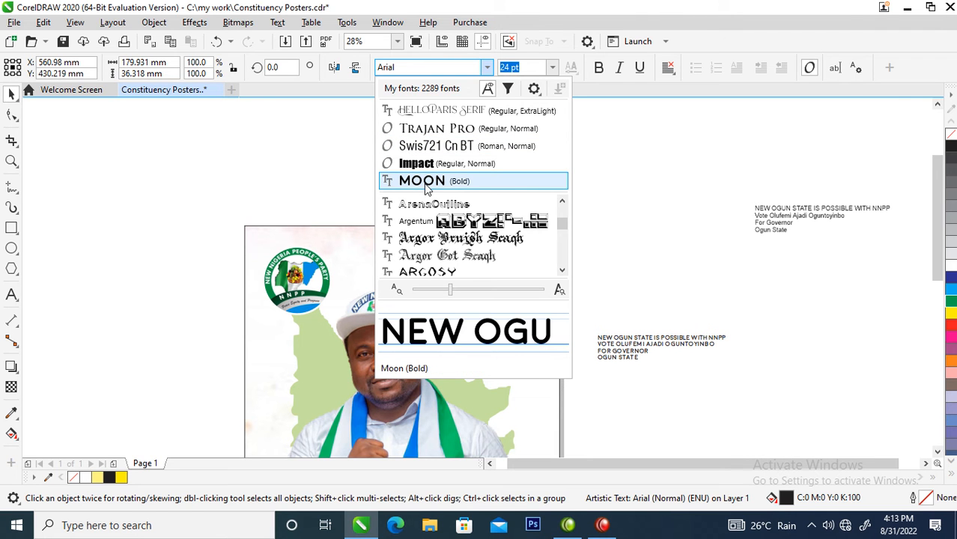
left_click(425, 184)
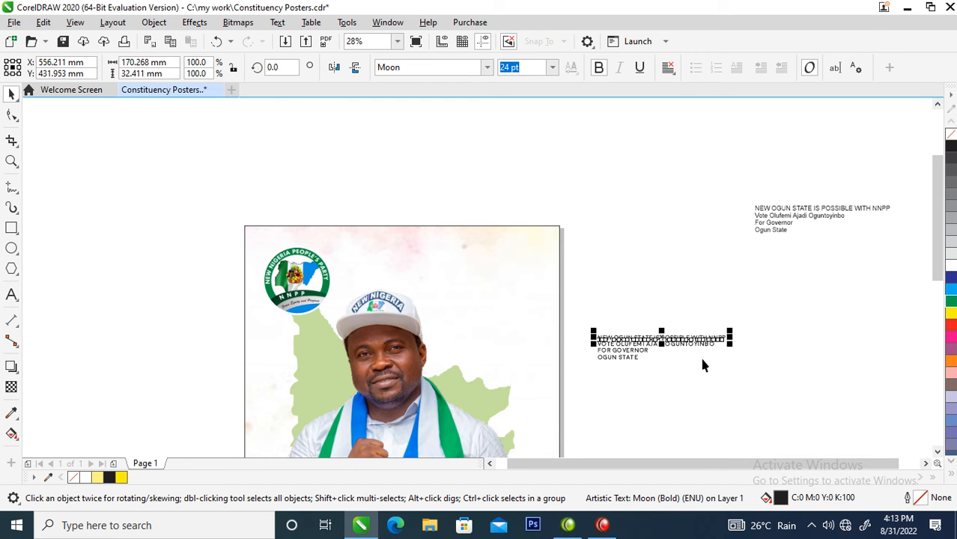
- Move the slogan line onto the poster and split it into five lines: NEW, OGUN STATE, IS POSSIBLE, WITH, NNPP
left_click_drag(661, 341, 495, 288)
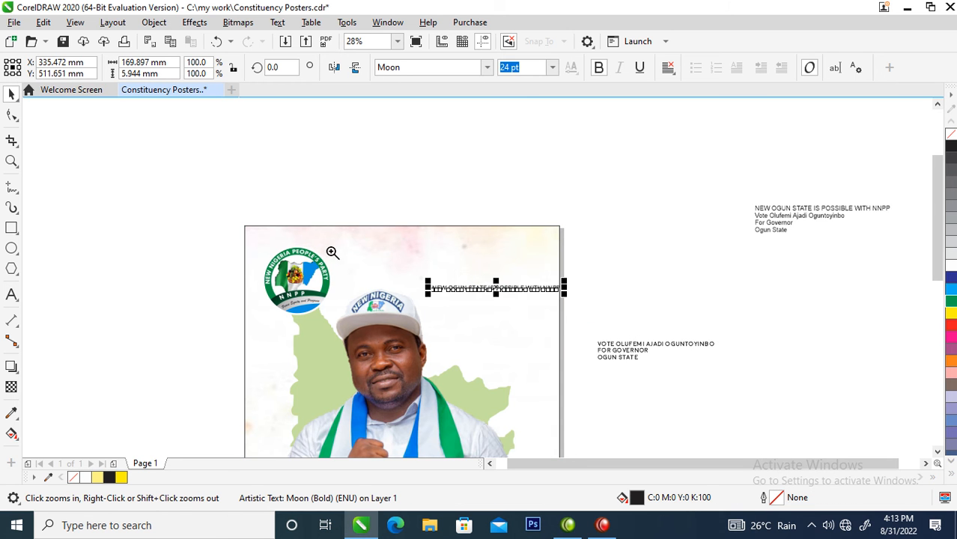
left_click_drag(210, 207, 707, 399)
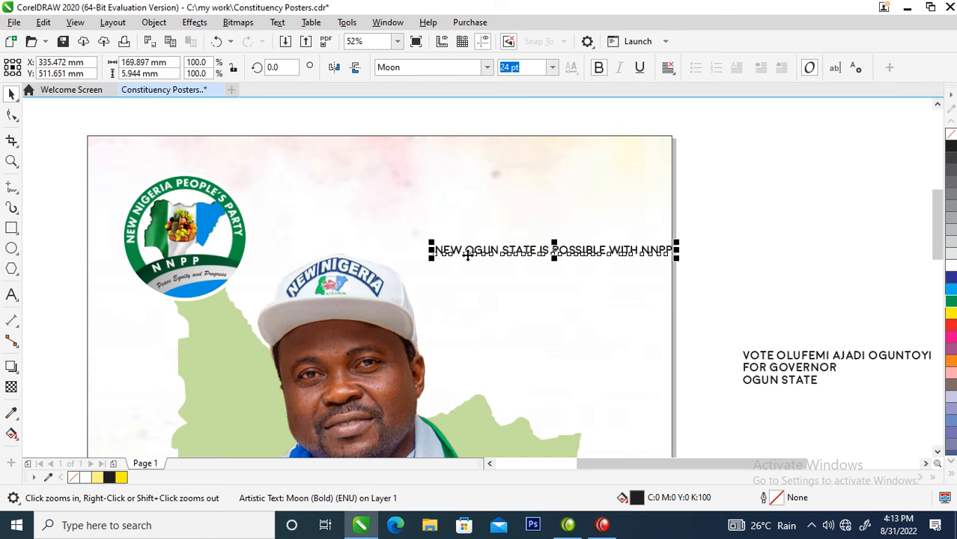
key("F8")
left_click(464, 253)
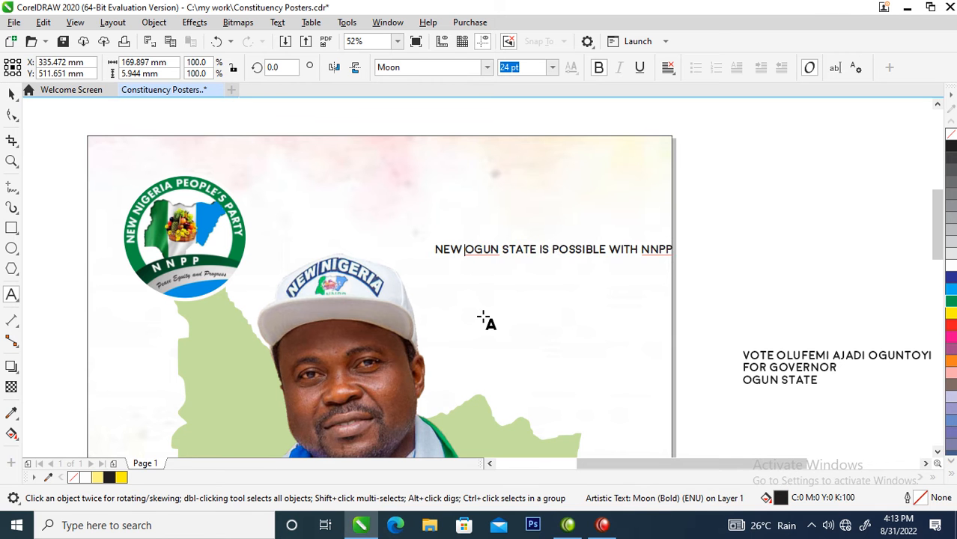
key("Return")
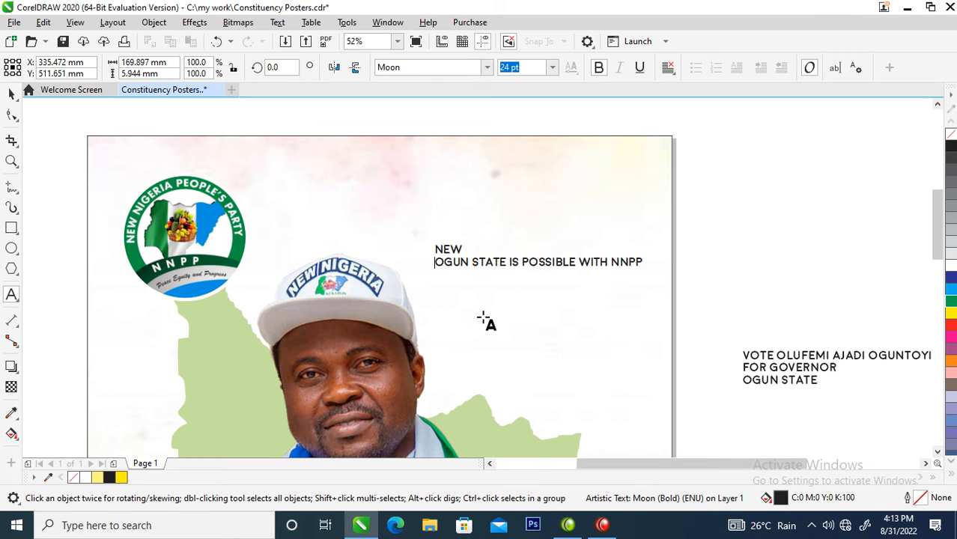
left_click(509, 262)
key("Return")
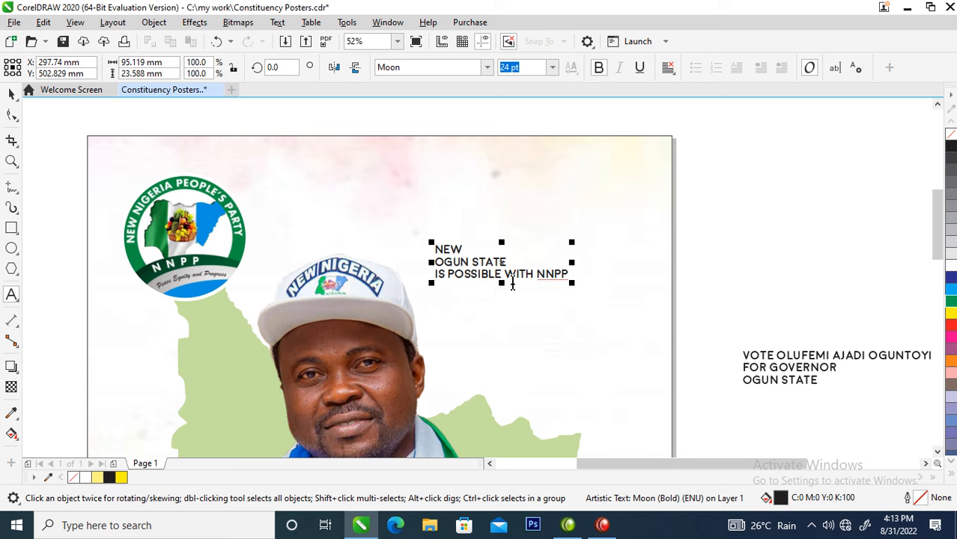
left_click(507, 274)
key("Return")
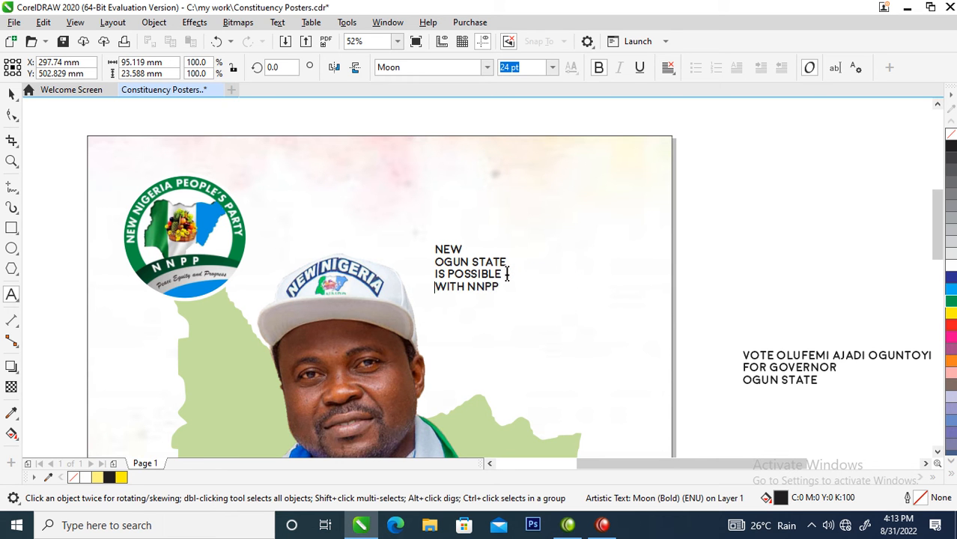
left_click(469, 286)
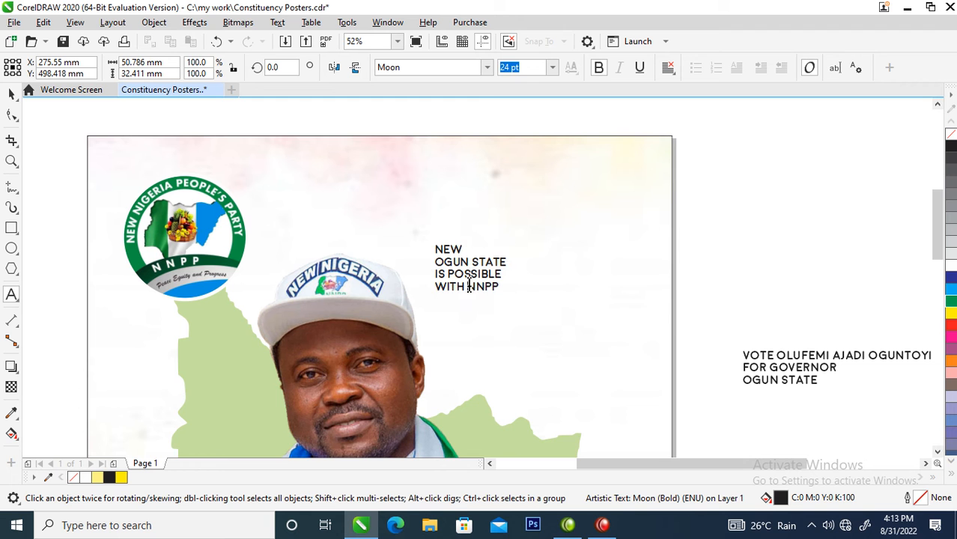
key("Return")
key("ctrl+space")
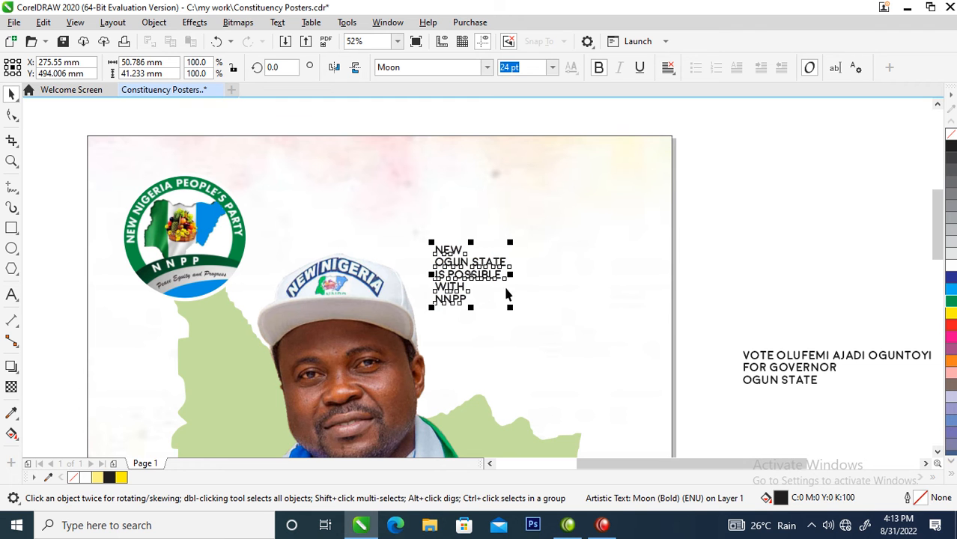
- Enlarge the slogan to about 72 pt, right-align it, and position it beside the candidate's cap
left_click_drag(512, 310, 648, 424)
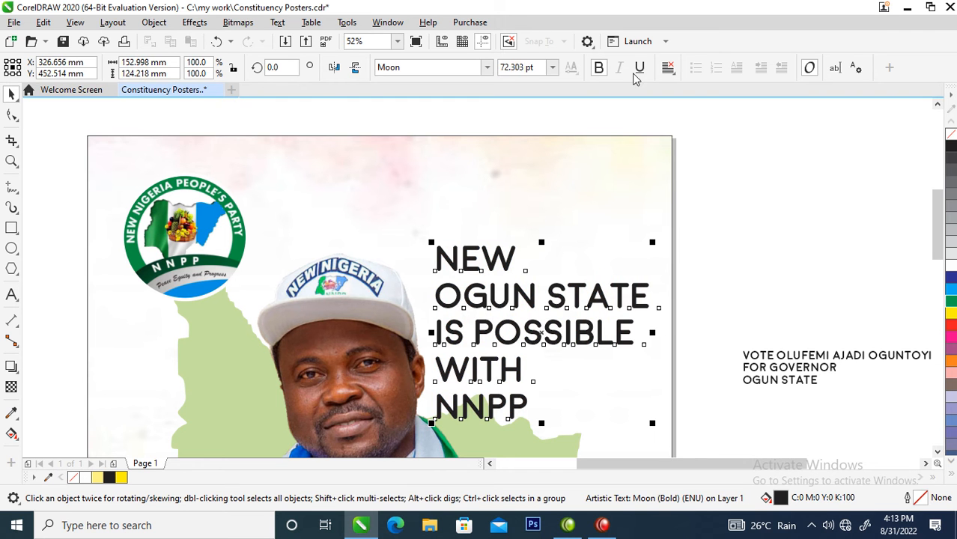
left_click(668, 67)
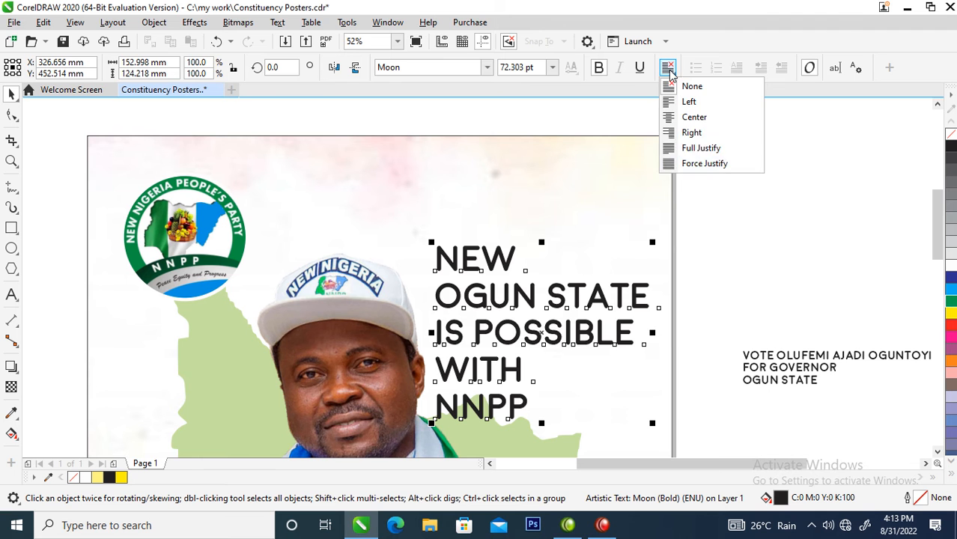
left_click(697, 133)
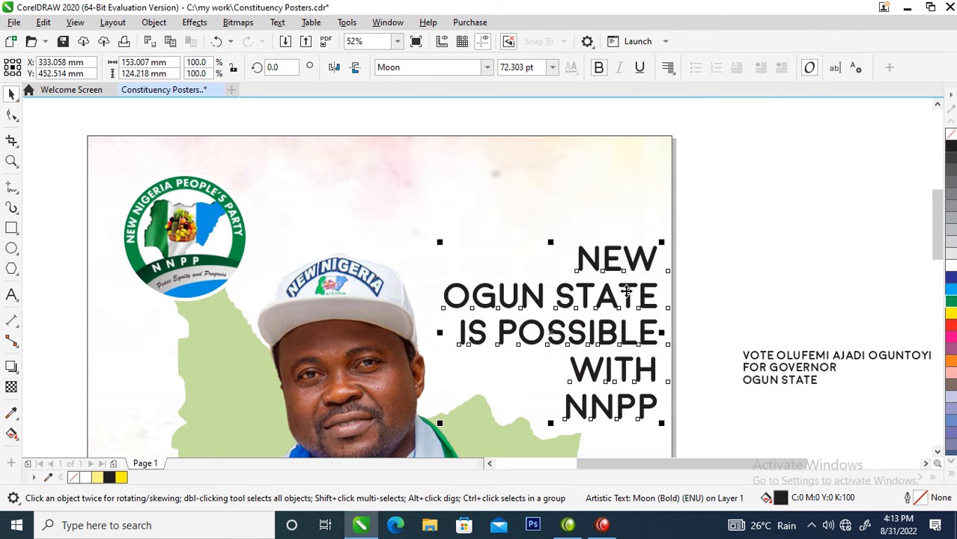
left_click_drag(626, 291, 604, 247)
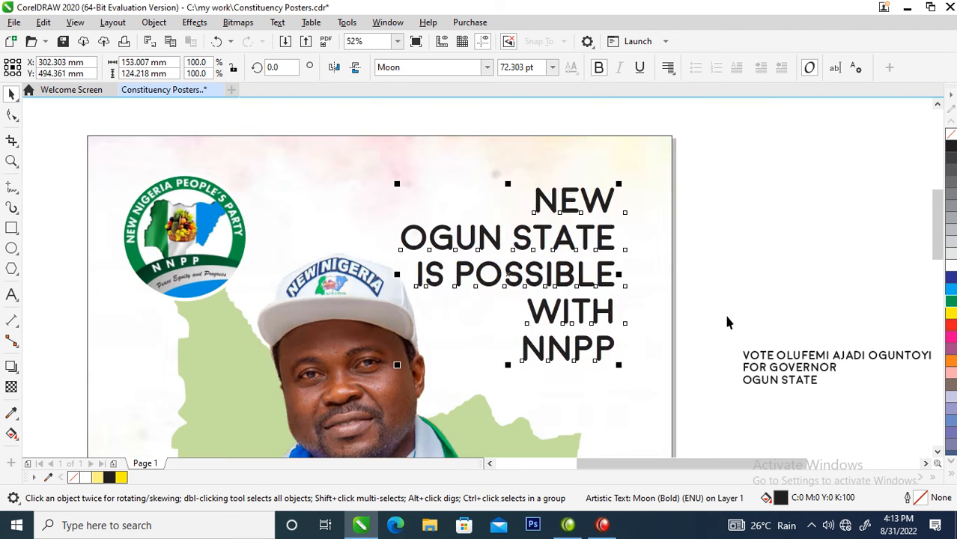
- Fill the slogan with green (C100 M0 Y100 K0) and tighten its line spacing
left_click(951, 300)
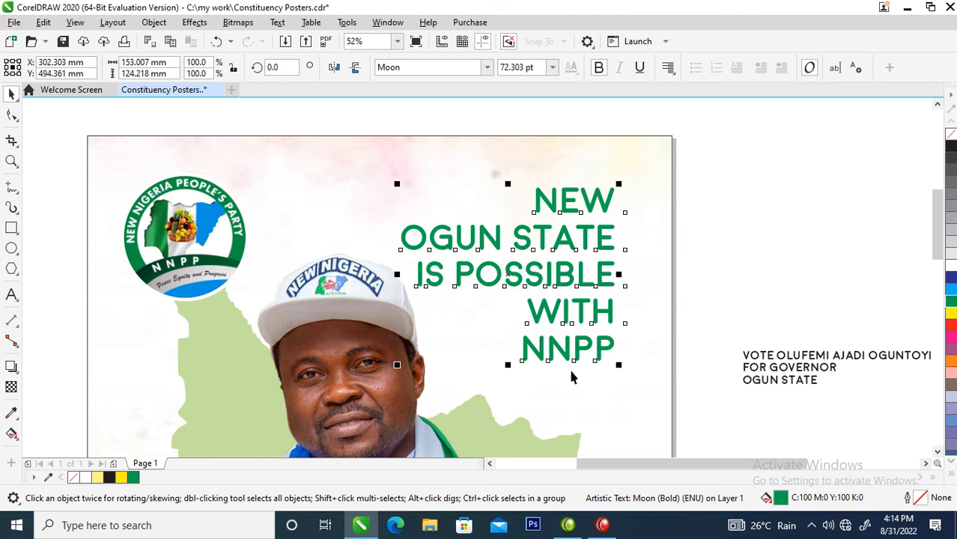
left_click(12, 115)
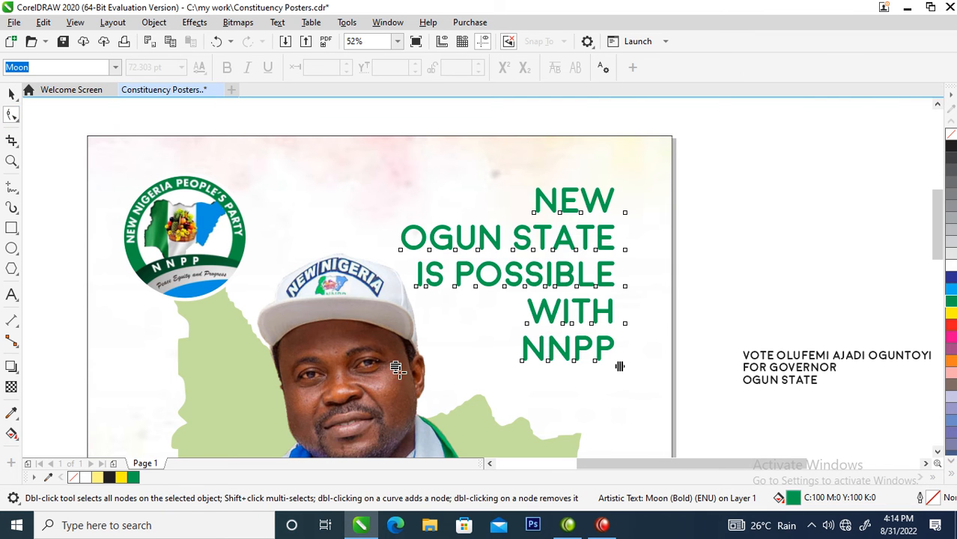
left_click_drag(395, 366, 400, 327)
key("space")
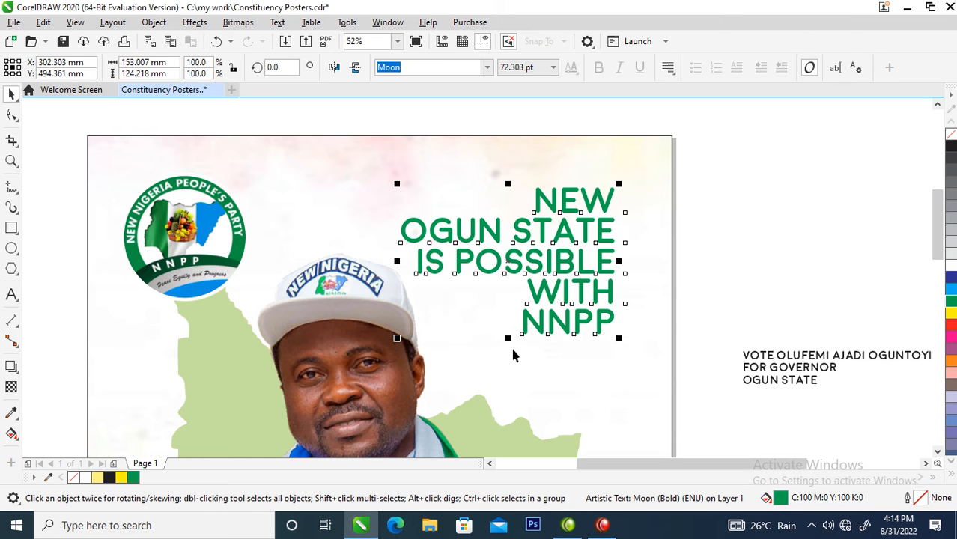
- Break the slogan into separate lines with NNPP enlarged to about 127 pt, and shift all five lines slightly down toward the page's right edge
key("ctrl+k")
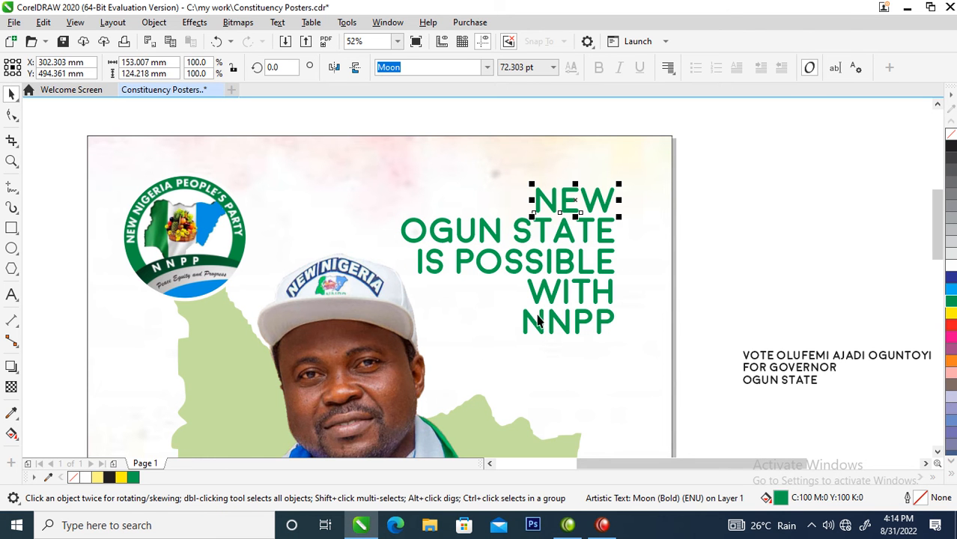
left_click(528, 329)
left_click_drag(521, 341, 455, 404)
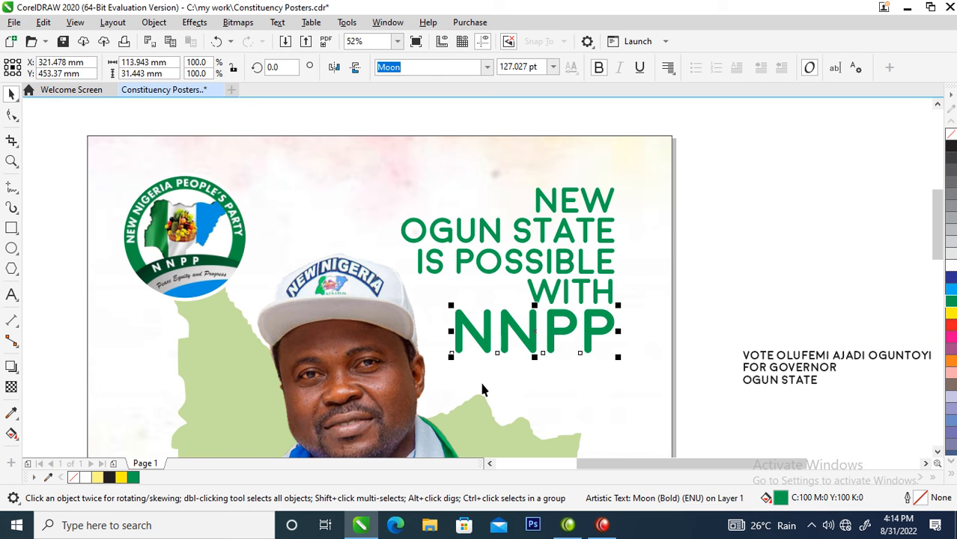
left_click_drag(776, 147, 391, 366)
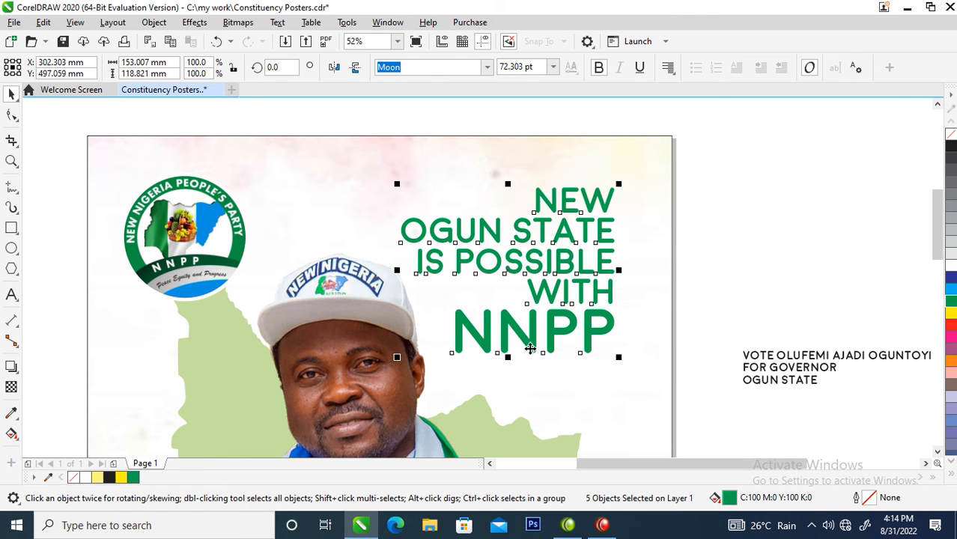
left_click_drag(589, 341, 609, 361)
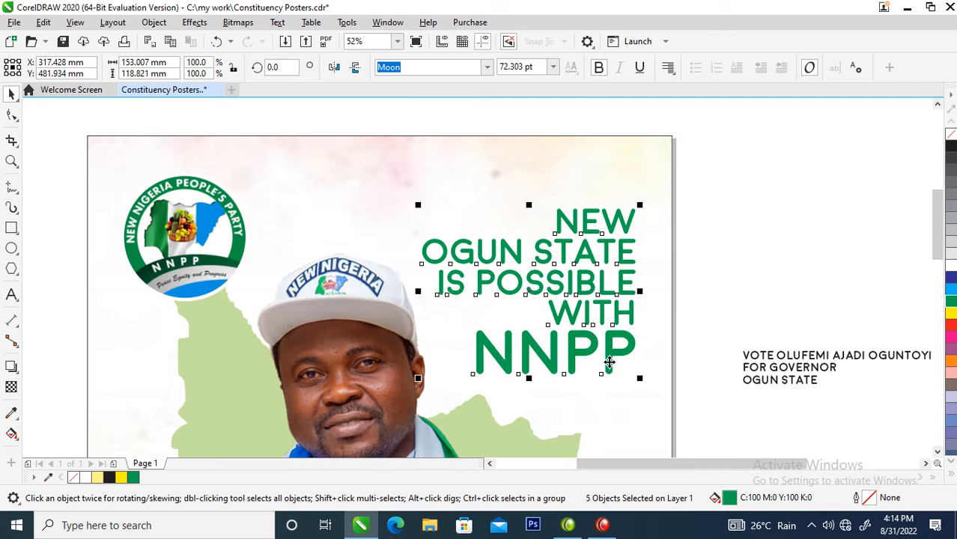
- Move the three candidate text lines onto the green area below the photo and enlarge them to about 31 pt
scroll(609, 362, "down", 5)
key("z")
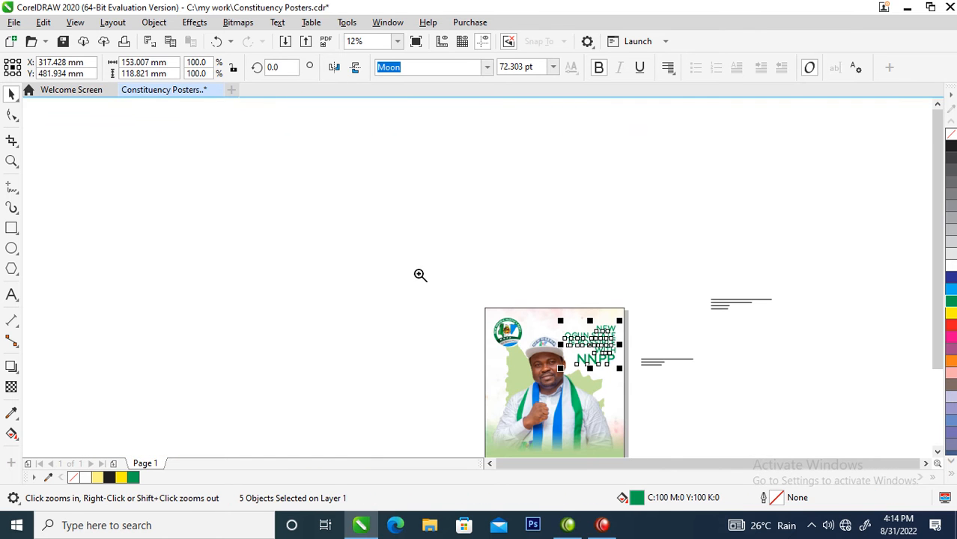
left_click_drag(738, 490, 739, 498)
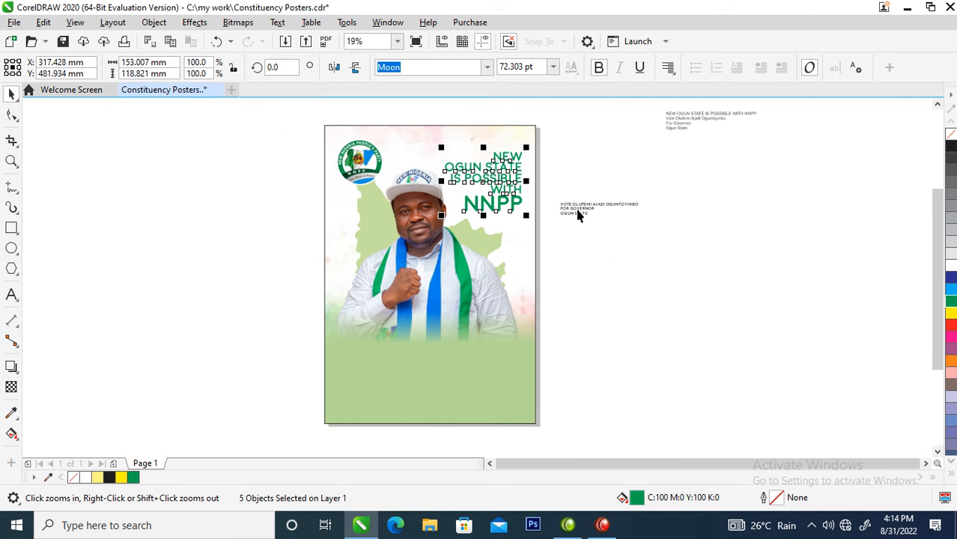
left_click_drag(663, 180, 529, 260)
left_click_drag(585, 209, 413, 375)
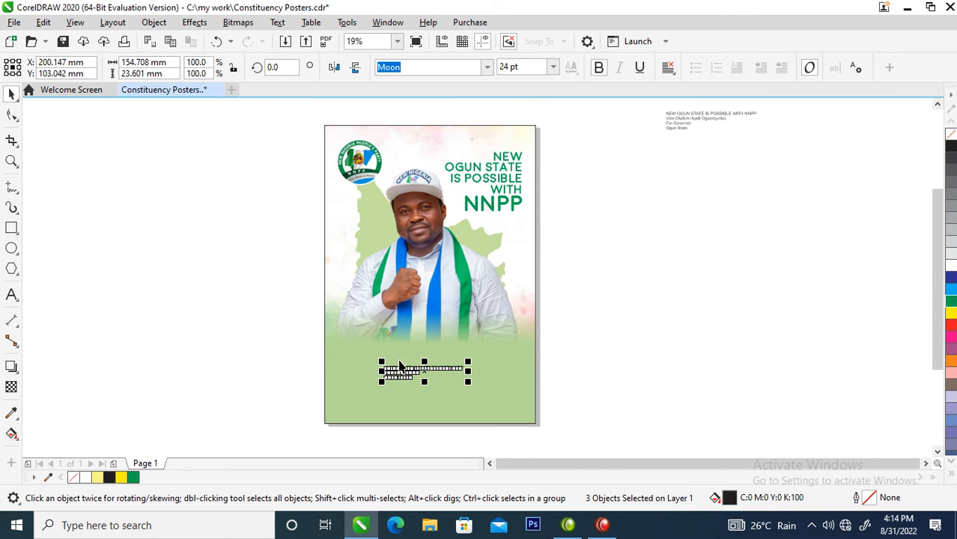
key("z")
left_click_drag(279, 292, 561, 413)
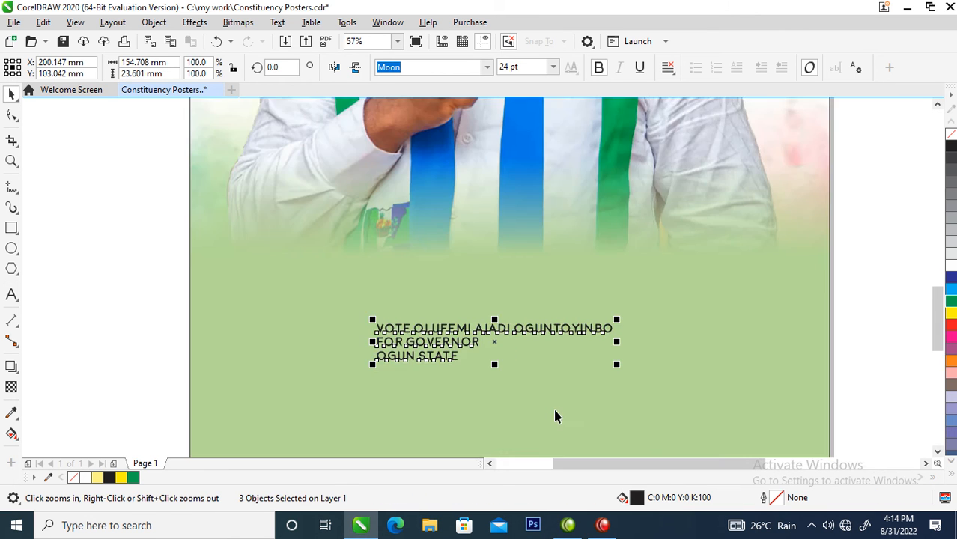
left_click_drag(617, 315, 650, 310)
left_click_drag(479, 341, 493, 396)
left_click(147, 269)
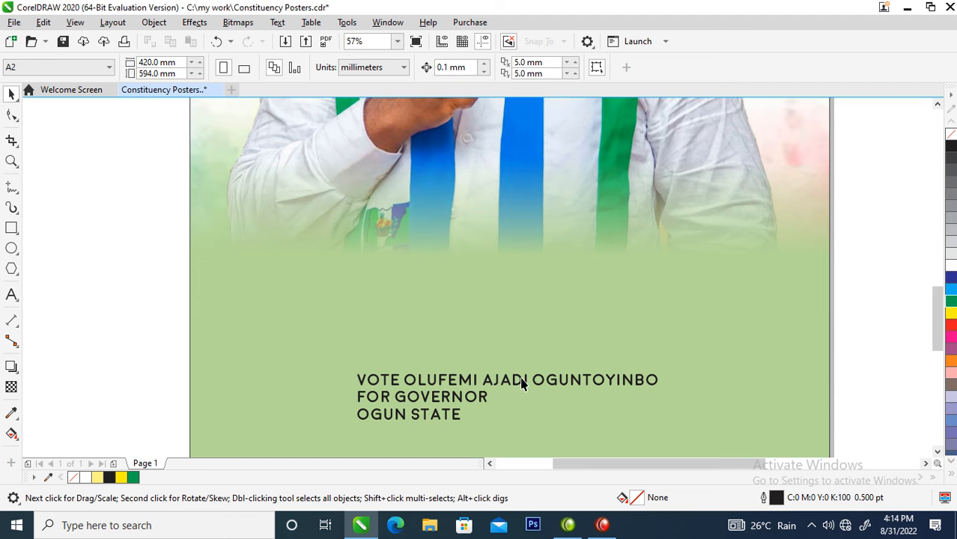
- Move the VOTE line up beneath the photo and separate VOTE from the candidate's name as its own text object
left_click_drag(521, 387, 535, 274)
left_click(419, 269)
left_click(419, 270)
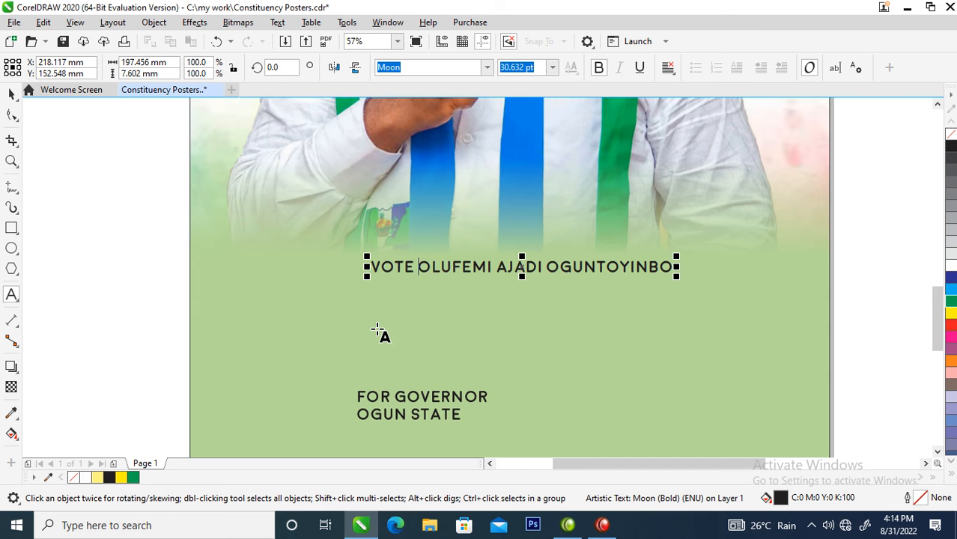
key("Return")
key("ctrl+space")
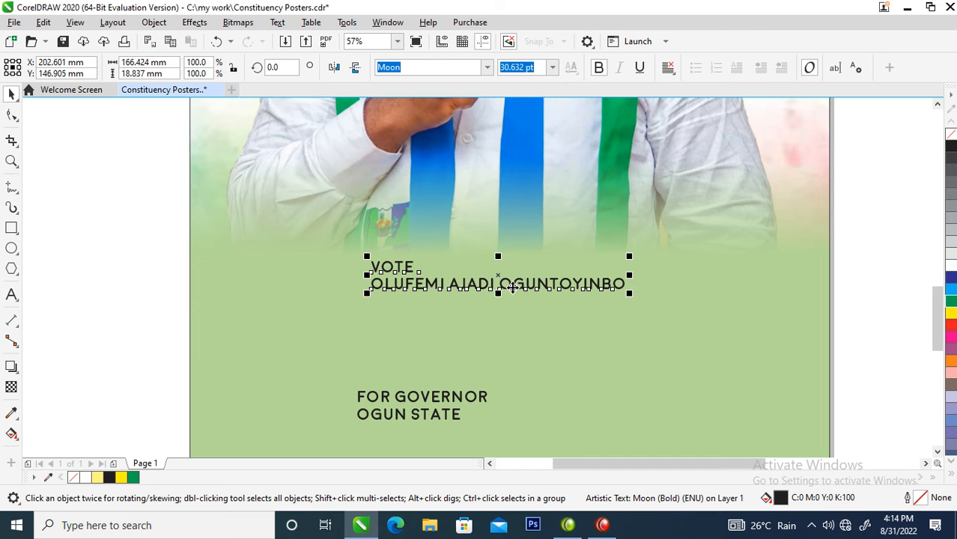
key("ctrl+k")
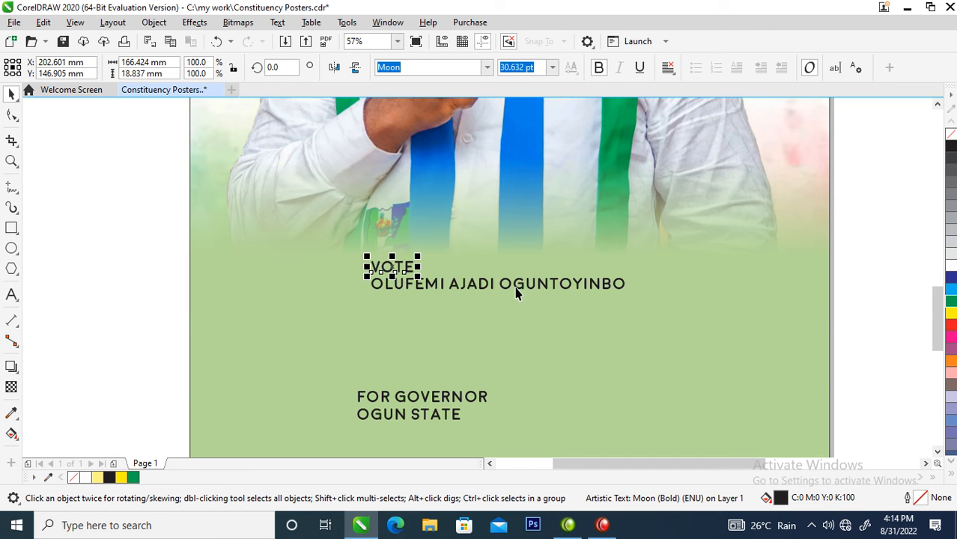
- Break the candidate's name into separate words and move the last two names below the first name
left_click(516, 288)
key("ctrl+k")
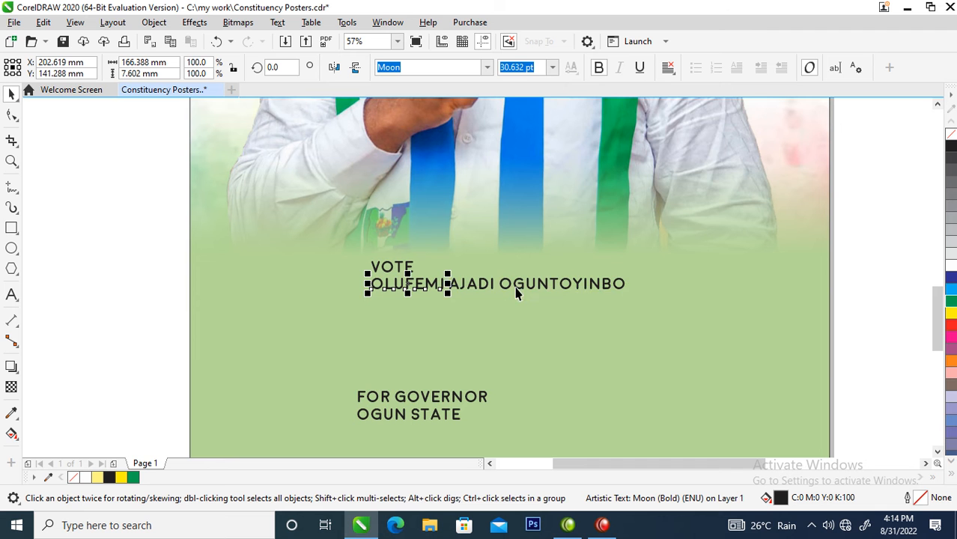
left_click_drag(425, 237, 656, 322)
left_click_drag(556, 285, 487, 342)
left_click(431, 290)
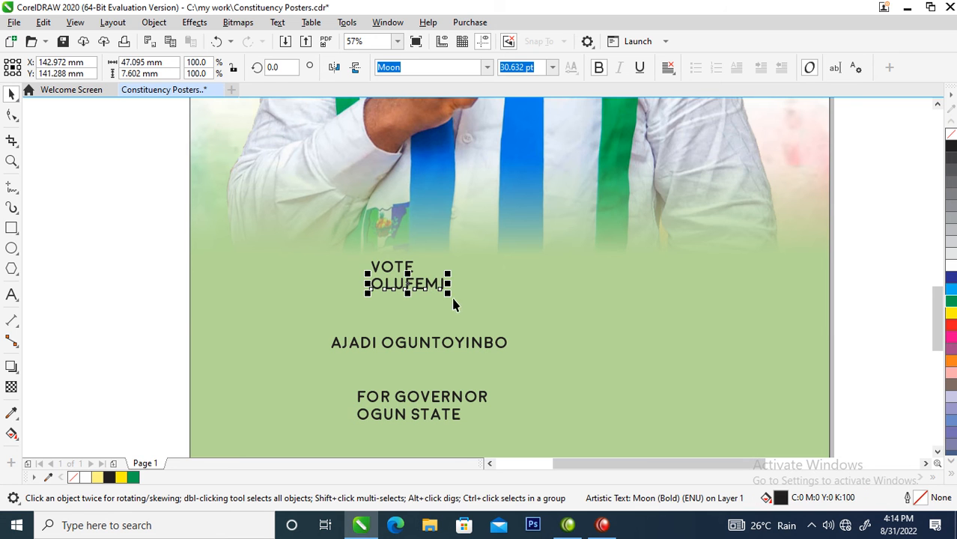
- Enlarge the candidate's first name to about 127 pt and tighten the spacing between its letters
left_click_drag(451, 295, 673, 359)
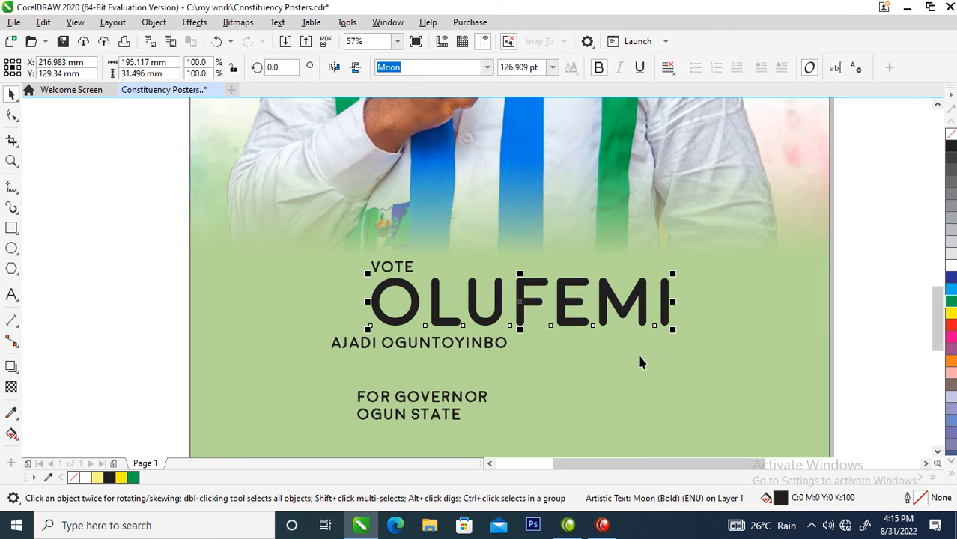
left_click(12, 113)
left_click_drag(673, 330, 626, 337)
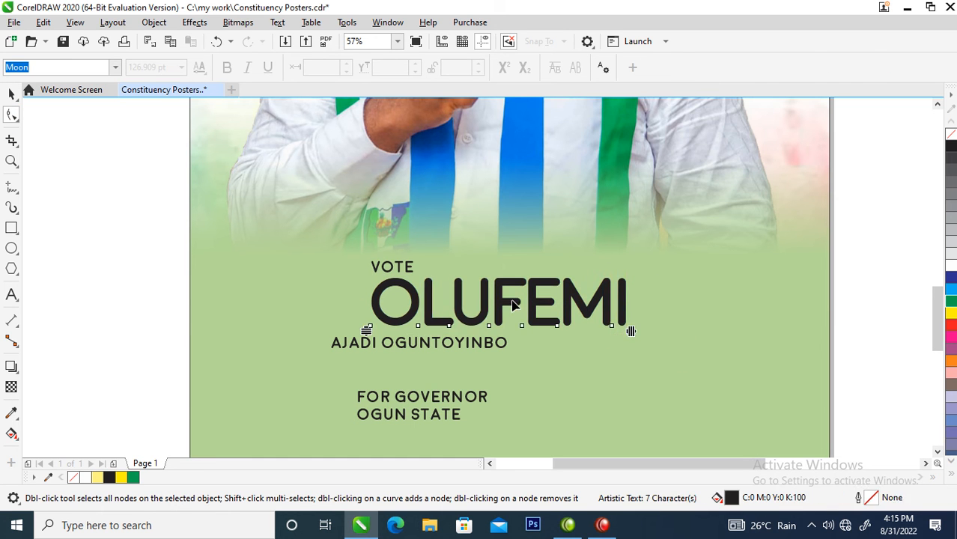
key("space")
- Enlarge VOTE to about 71 pt above the candidate's first name and colour it red with a white outline
left_click_drag(408, 271, 595, 211)
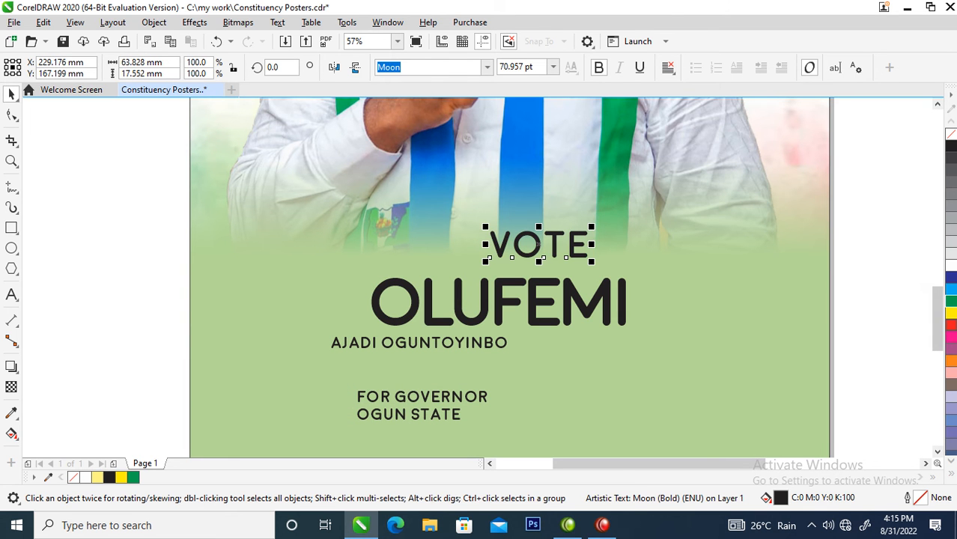
left_click(953, 327)
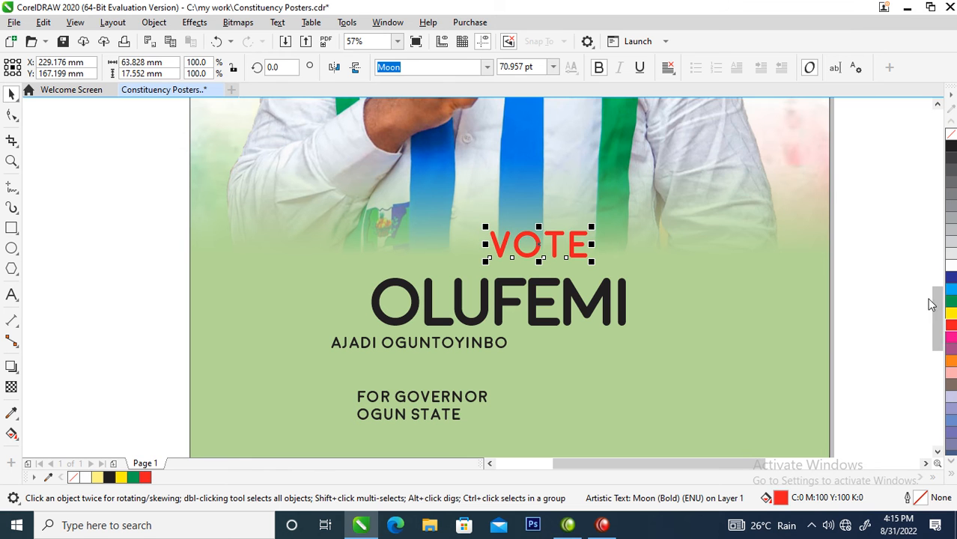
right_click(951, 264)
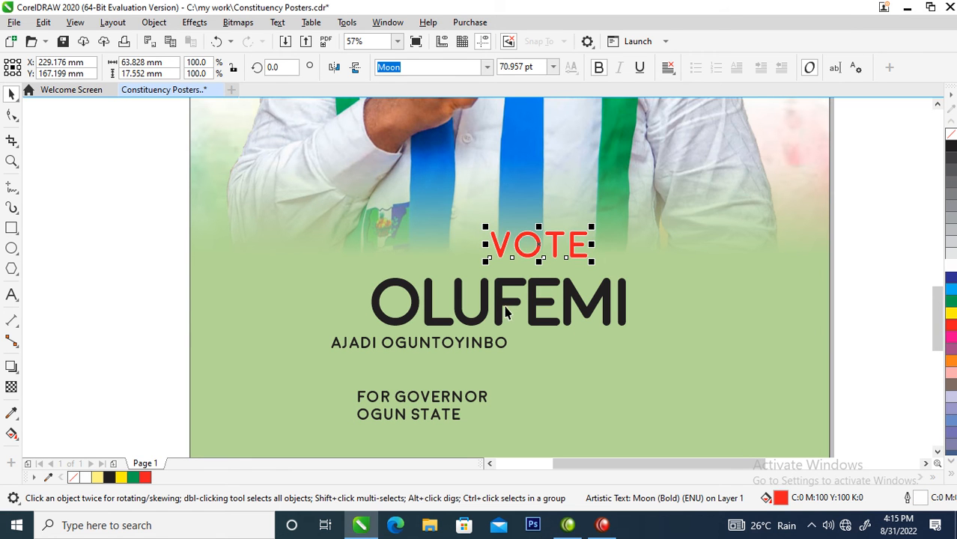
- Set VOTE's outline width to 3 points and place the outline behind the fill
key("F12")
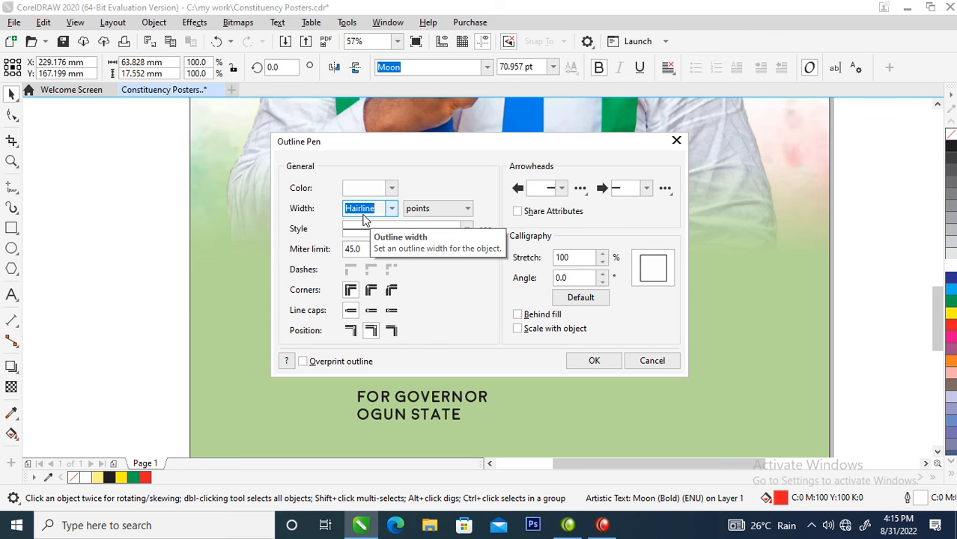
type("3")
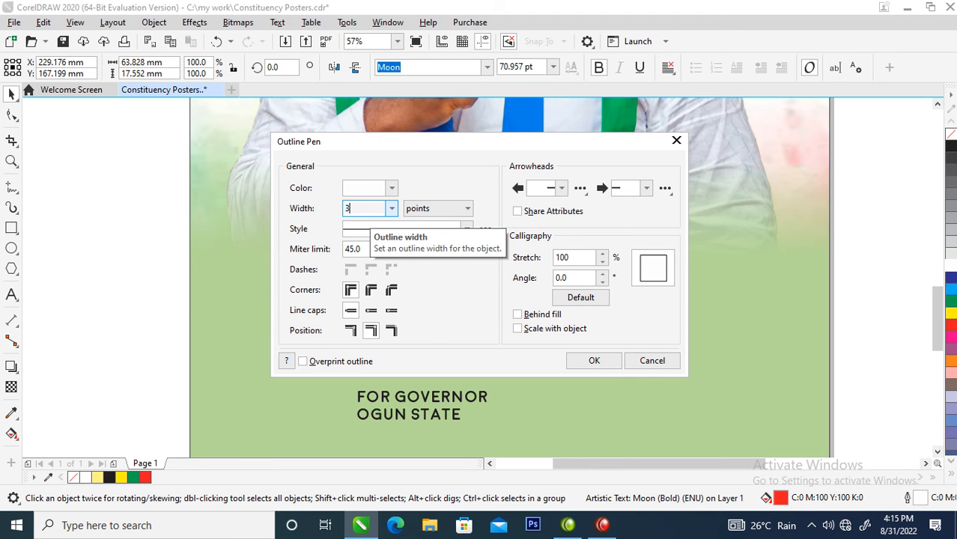
left_click(517, 315)
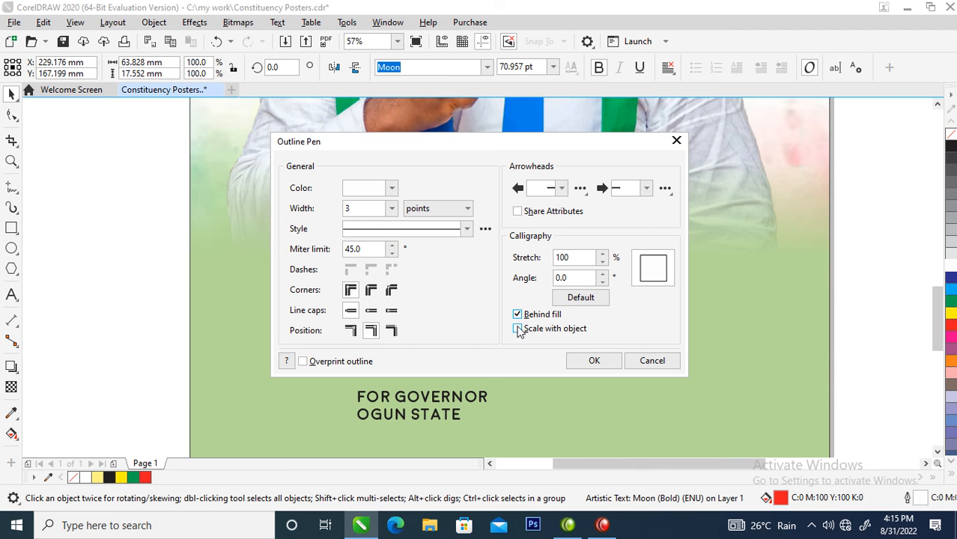
left_click(593, 361)
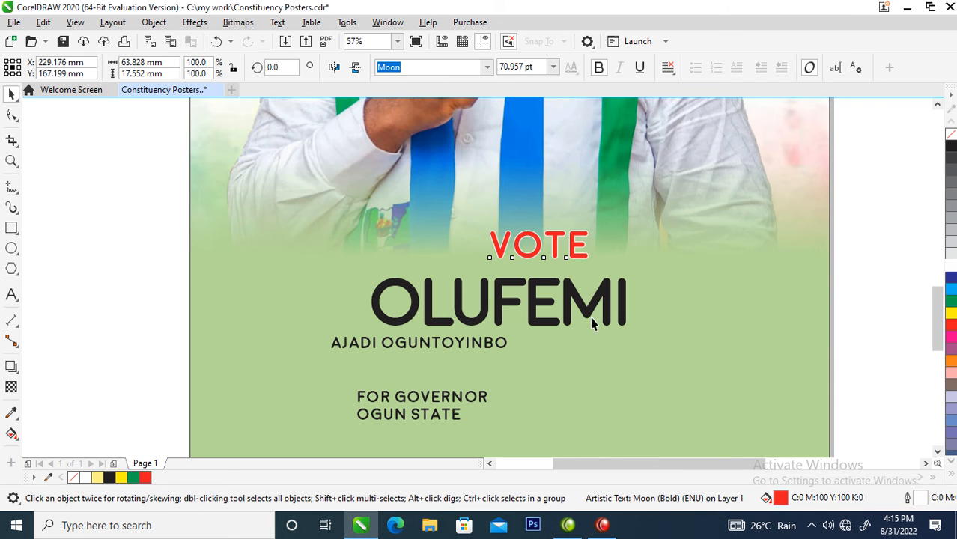
- Draw a closed check mark with the Bézier tool over the O of VOTE, rising above the letters
key("z")
left_click_drag(486, 224, 665, 280)
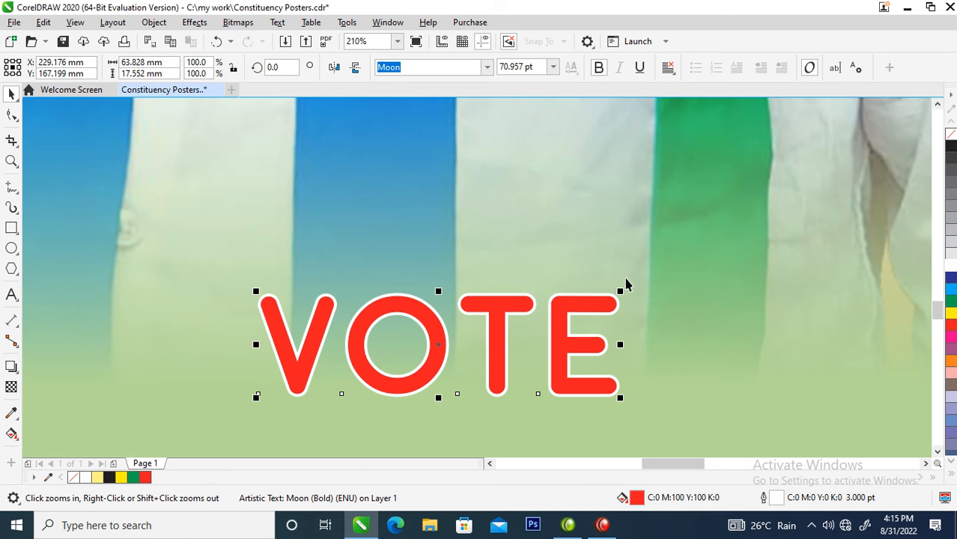
left_click(12, 189)
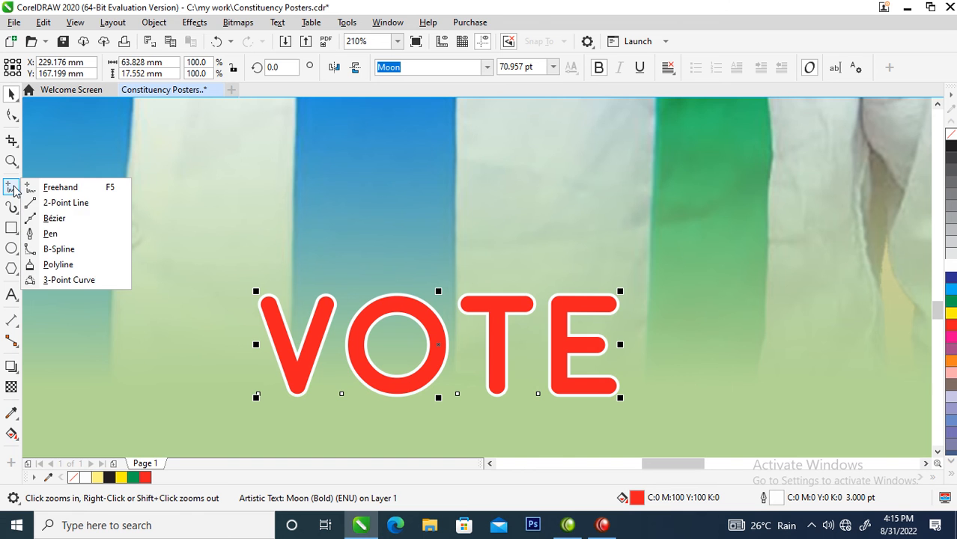
left_click(53, 218)
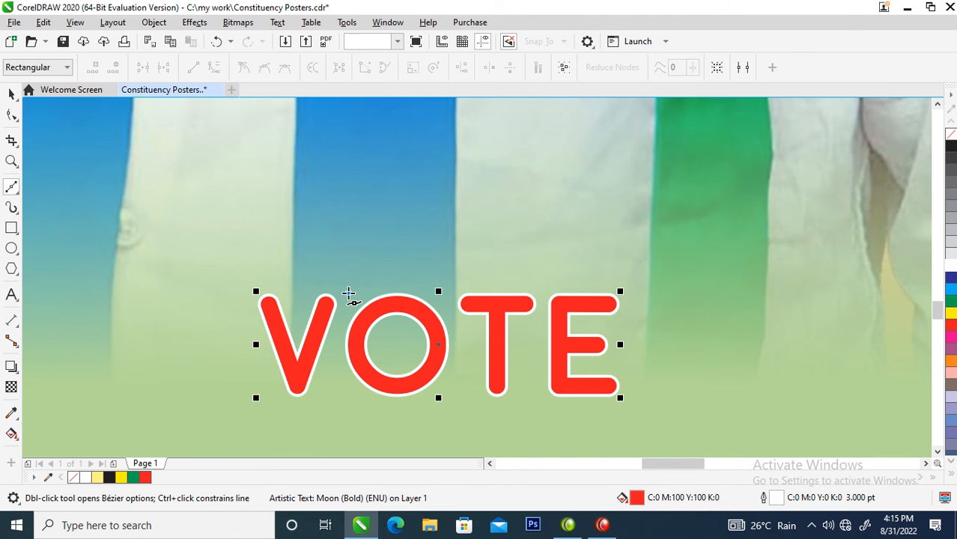
left_click(348, 293)
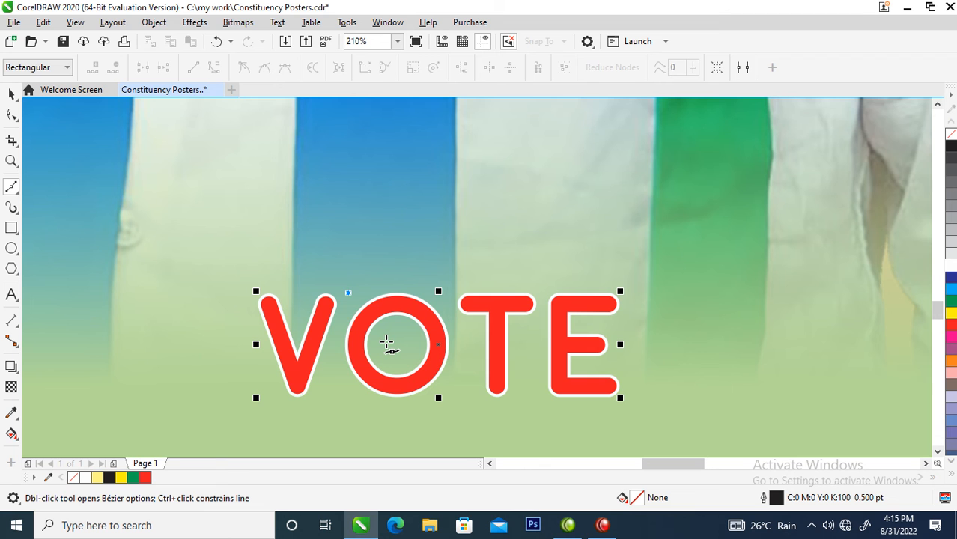
left_click(386, 343)
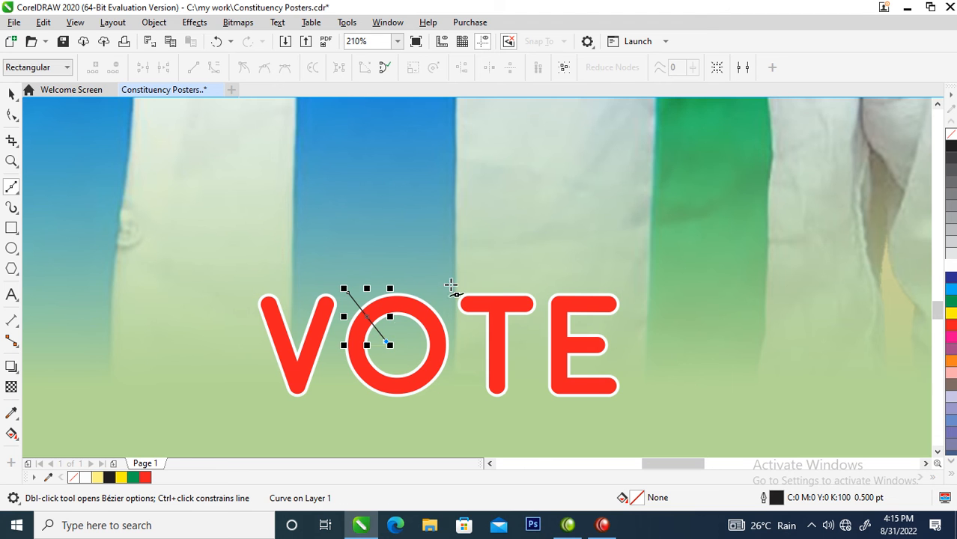
left_click(477, 240)
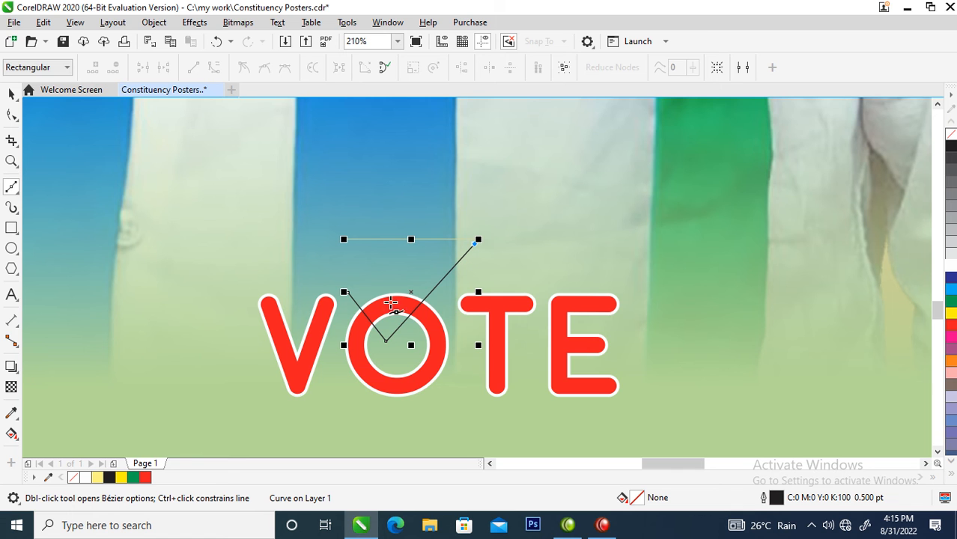
left_click(384, 319)
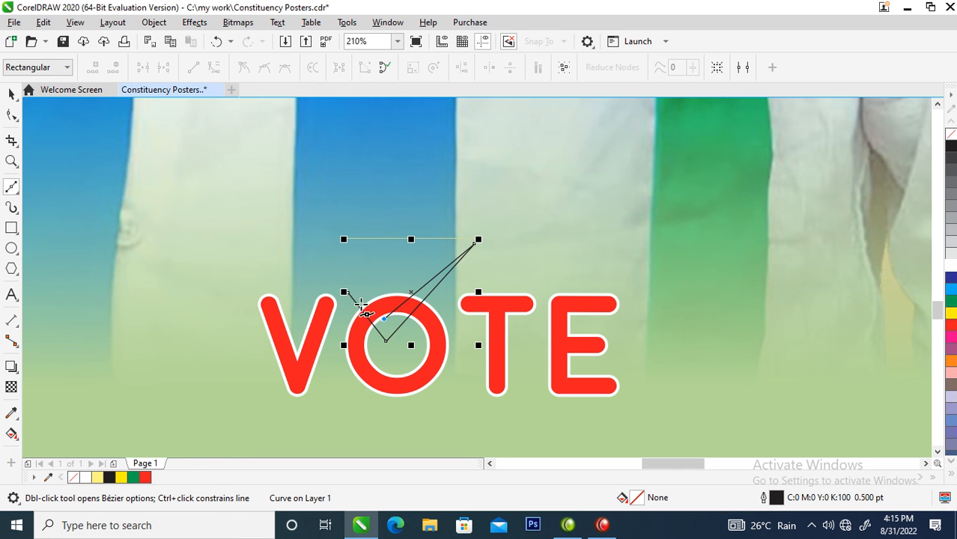
left_click(344, 293)
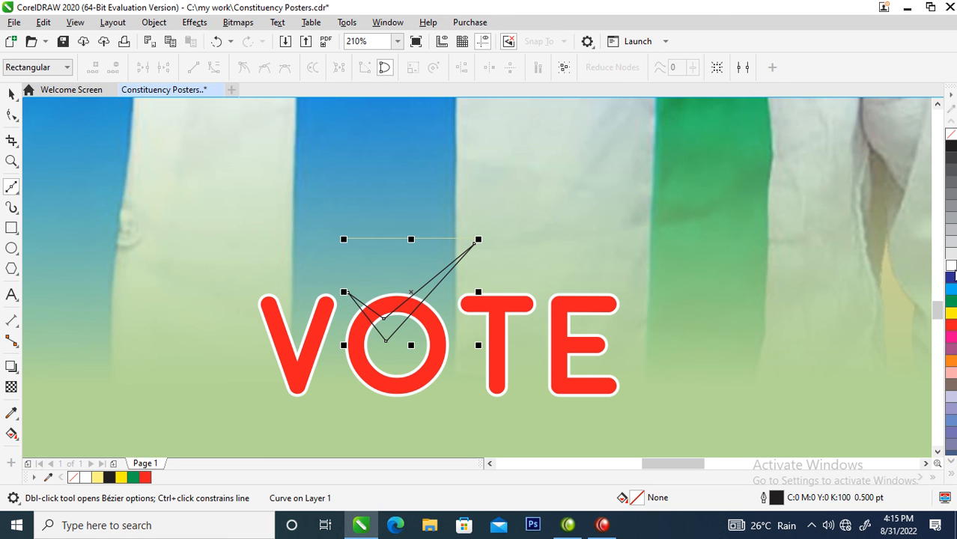
- Fill the check mark white and remove its outline
left_click(952, 268)
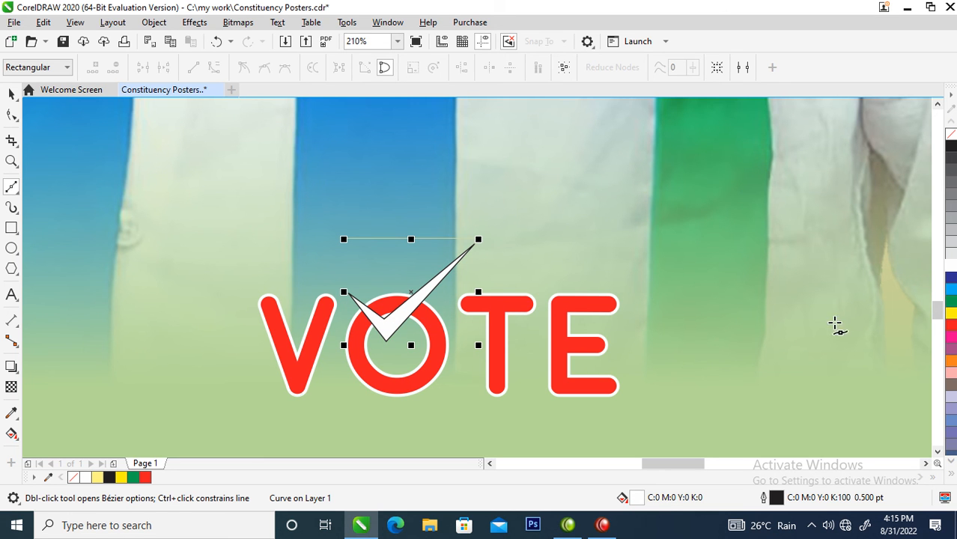
right_click(951, 135)
key("space")
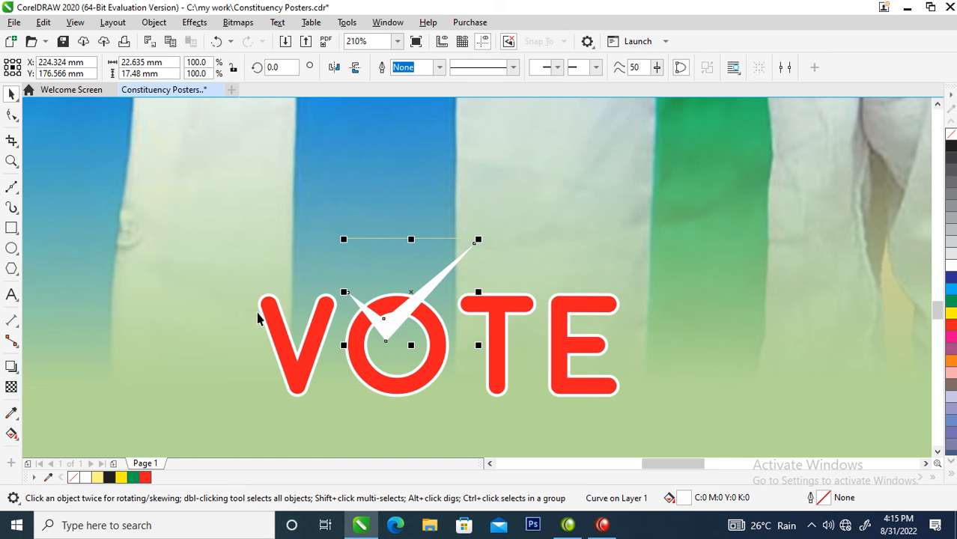
- Group VOTE with its check mark and give the group a slight downward drop shadow, broken apart as its own object
left_click_drag(210, 231, 706, 440)
key("ctrl+g")
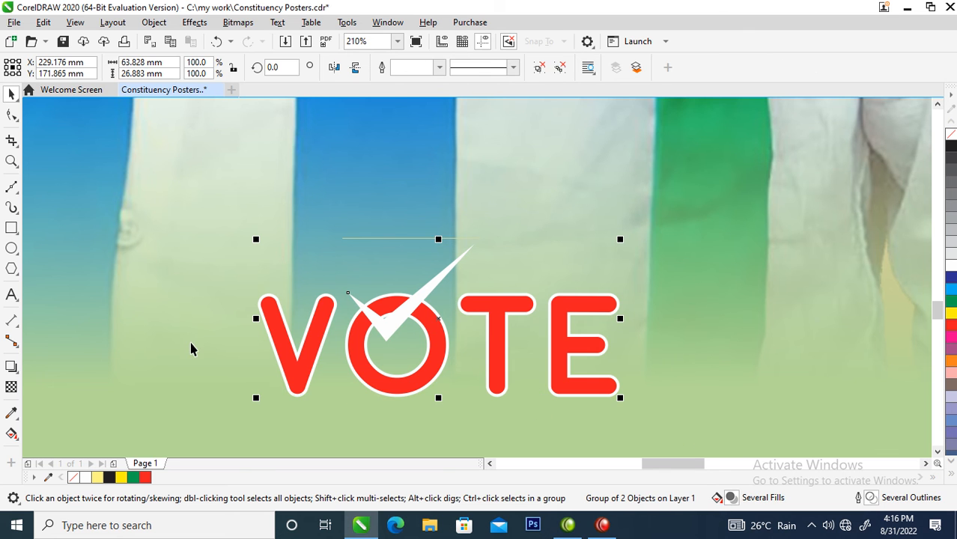
left_click(13, 366)
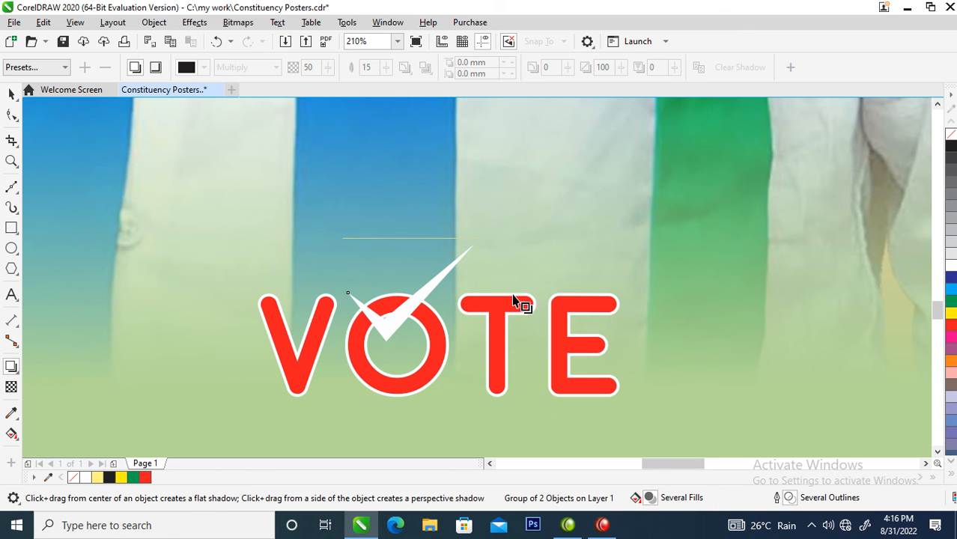
left_click_drag(438, 320, 477, 414)
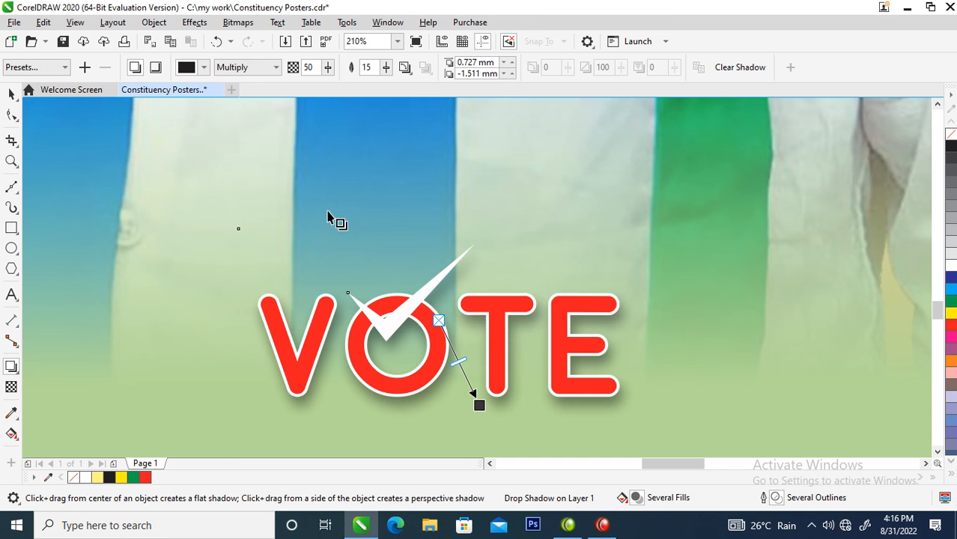
left_click(150, 22)
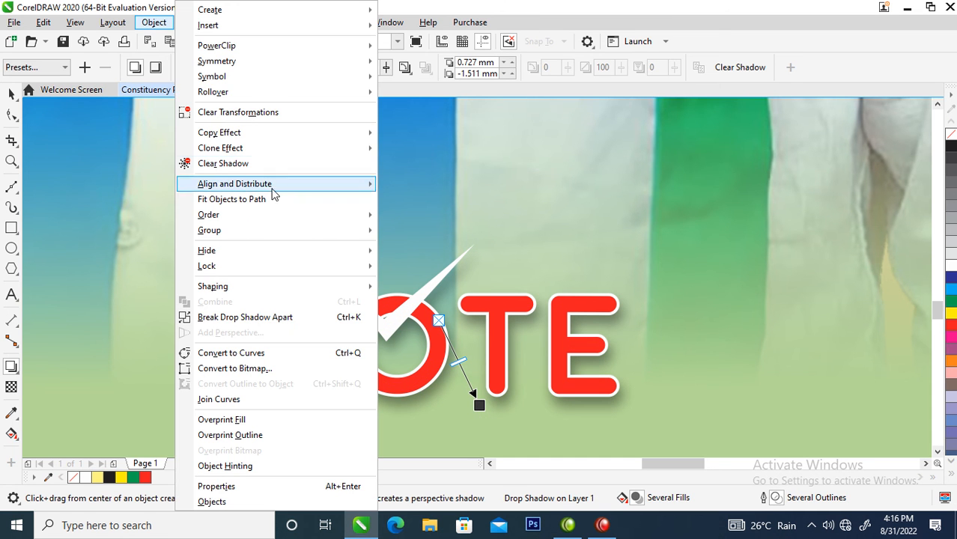
left_click(235, 318)
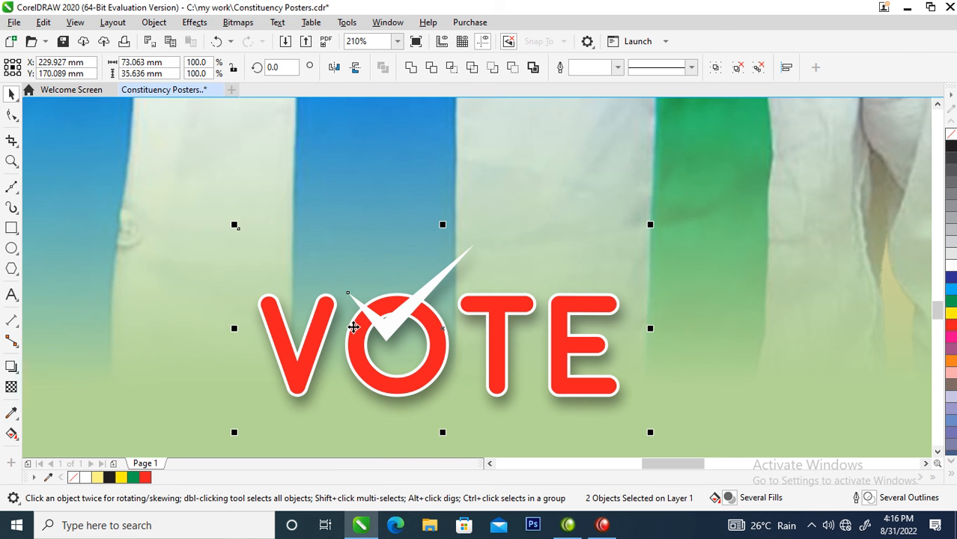
- Recolour the candidate's first name with a dark green fill of C97 M37 Y100 K39
scroll(353, 328, "down", 5)
key("z")
left_click_drag(147, 278, 587, 416)
left_click(487, 304)
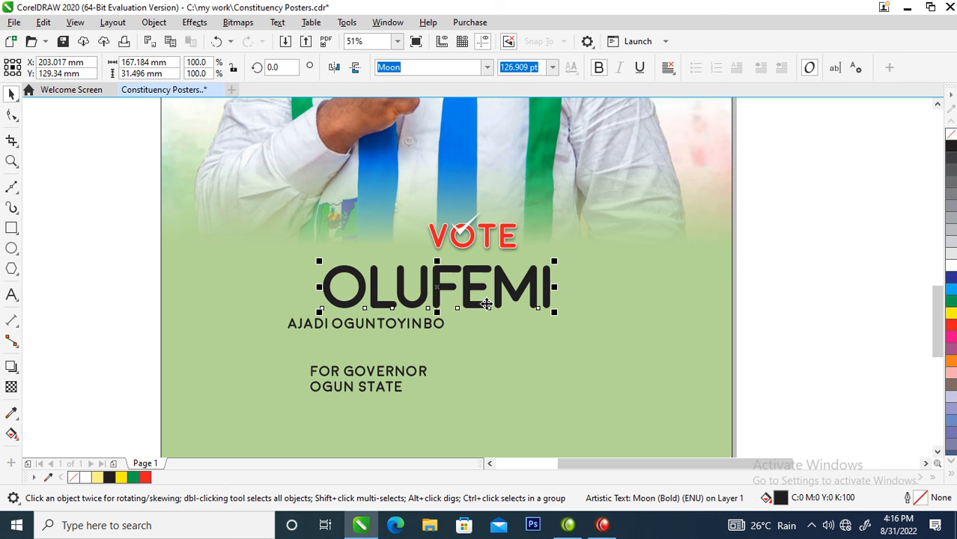
left_click(951, 304)
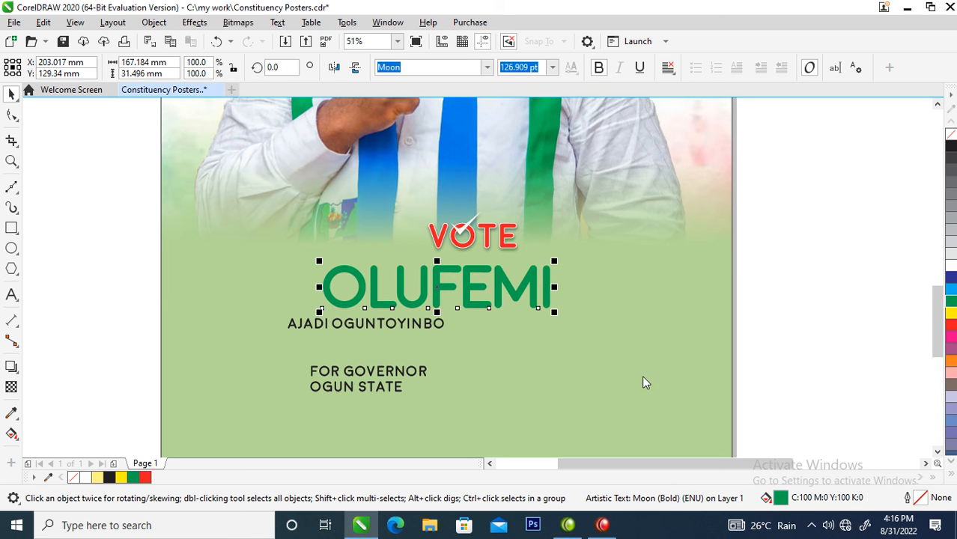
key("shift+F11")
left_click(290, 133)
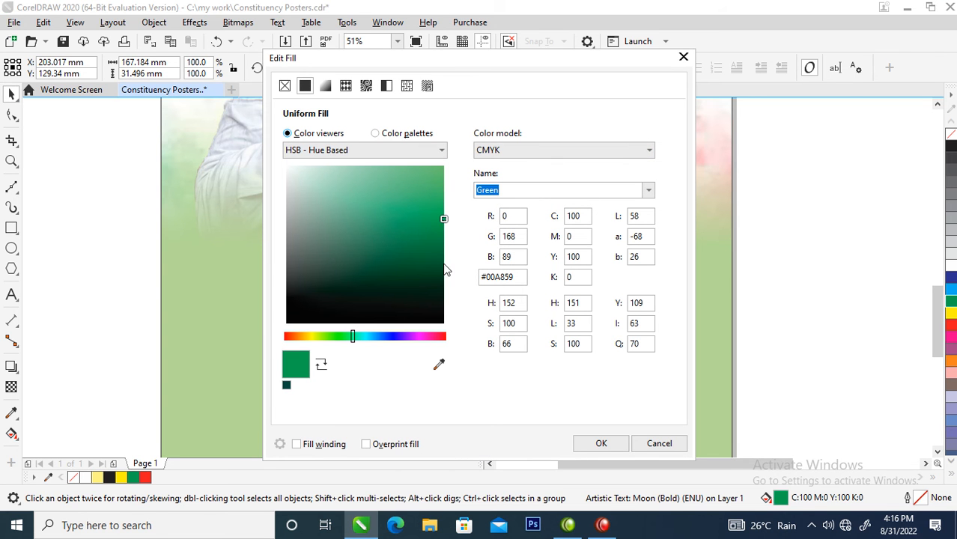
left_click(442, 269)
left_click(616, 443)
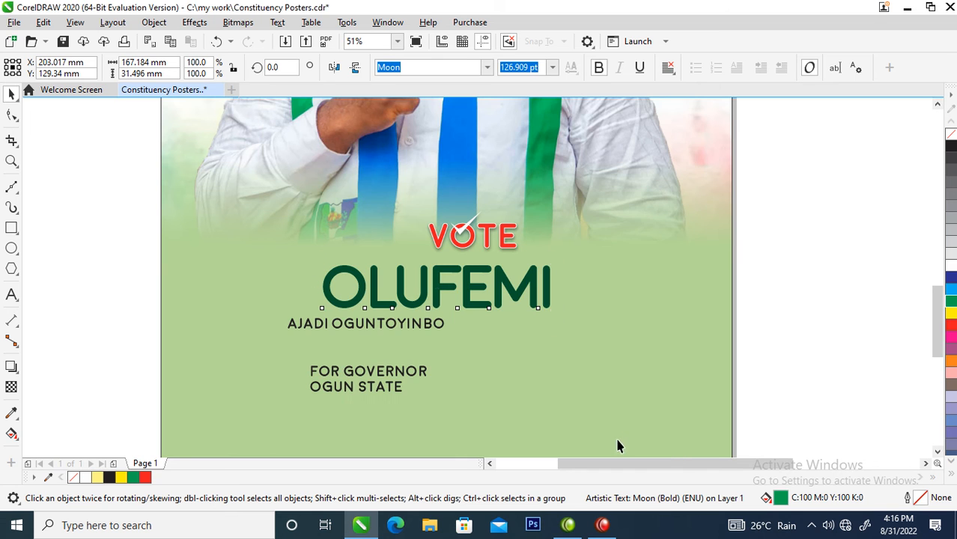
- Combine the candidate's last two names into one text object of about 64 pt in the same dark green
left_click(319, 332)
left_click(358, 327, "shift")
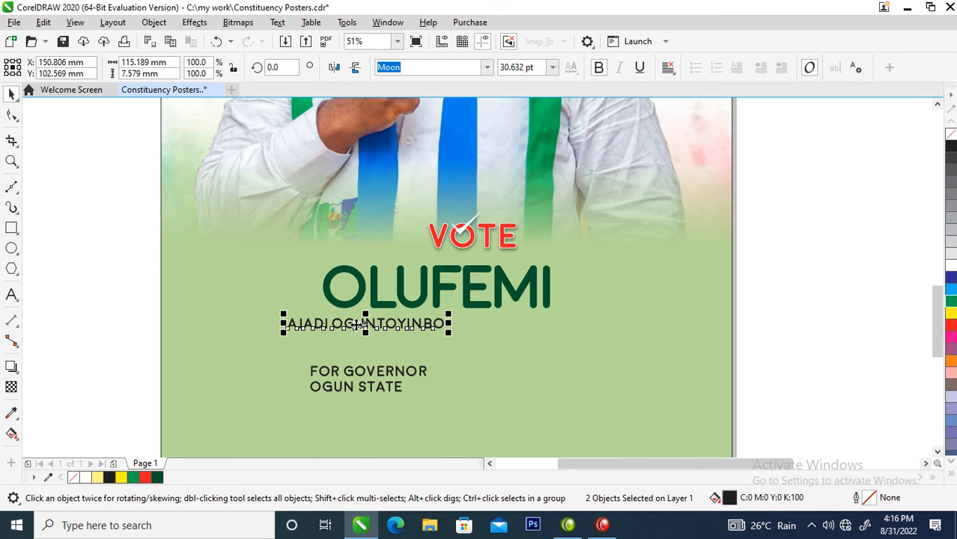
key("ctrl+l")
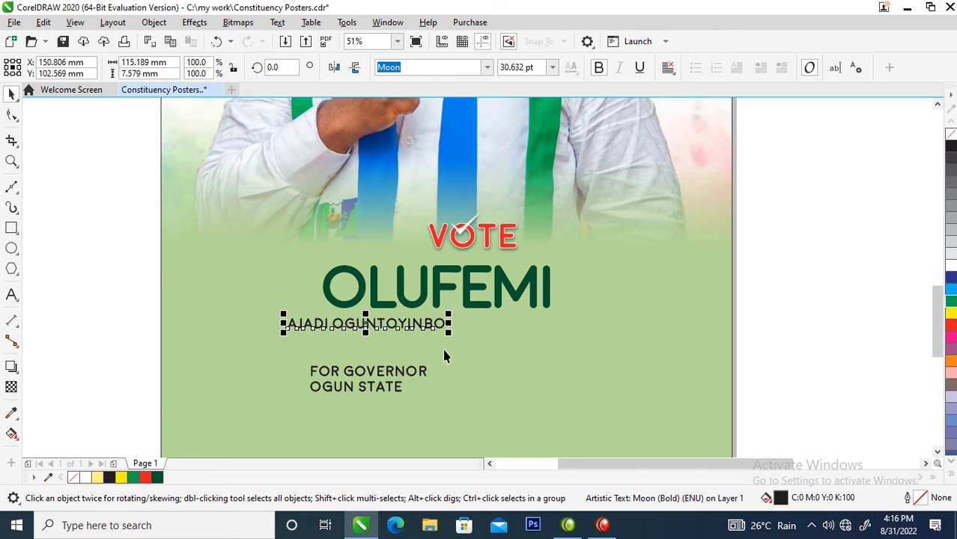
left_click_drag(448, 335, 616, 344)
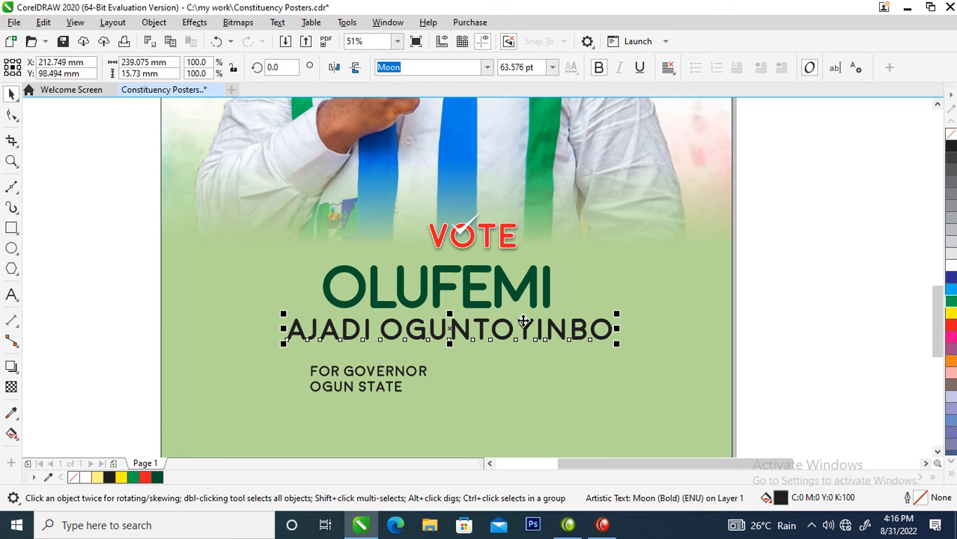
left_click(156, 477)
- Enlarge the candidate's first name to slightly wider than the last names and shift the last names just beneath it
left_click(545, 296)
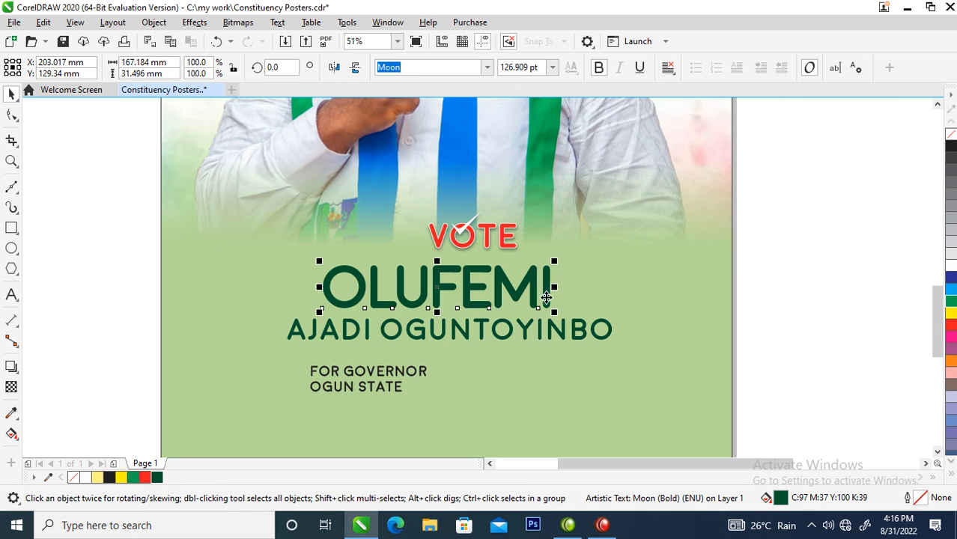
left_click_drag(556, 264, 615, 250)
left_click_drag(561, 341, 551, 353)
- Group VOTE with its shadow and centre it and both name lines horizontally on the page background
left_click_drag(399, 201, 581, 307)
key("ctrl+g")
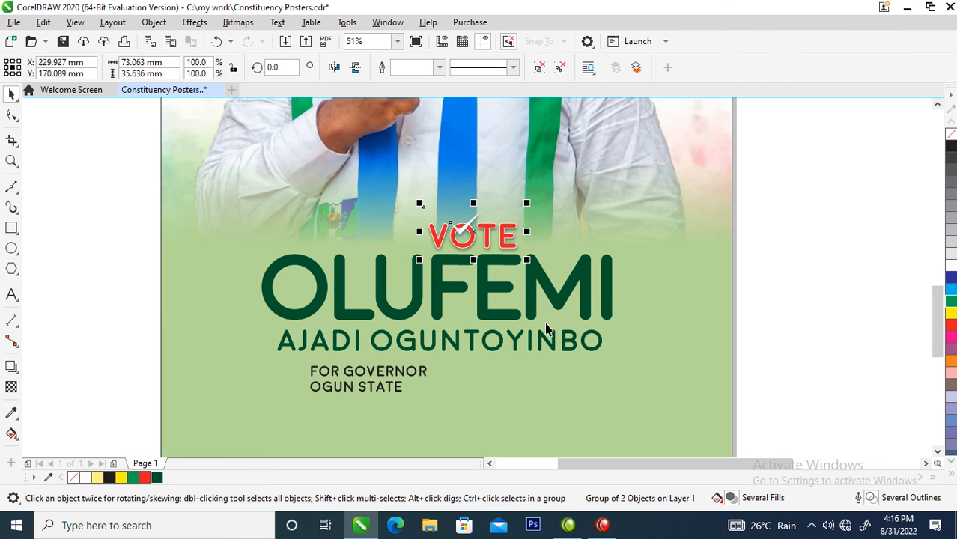
key("space")
key("space")
left_click(544, 316, "shift")
left_click(552, 354, "shift")
left_click(627, 248, "shift")
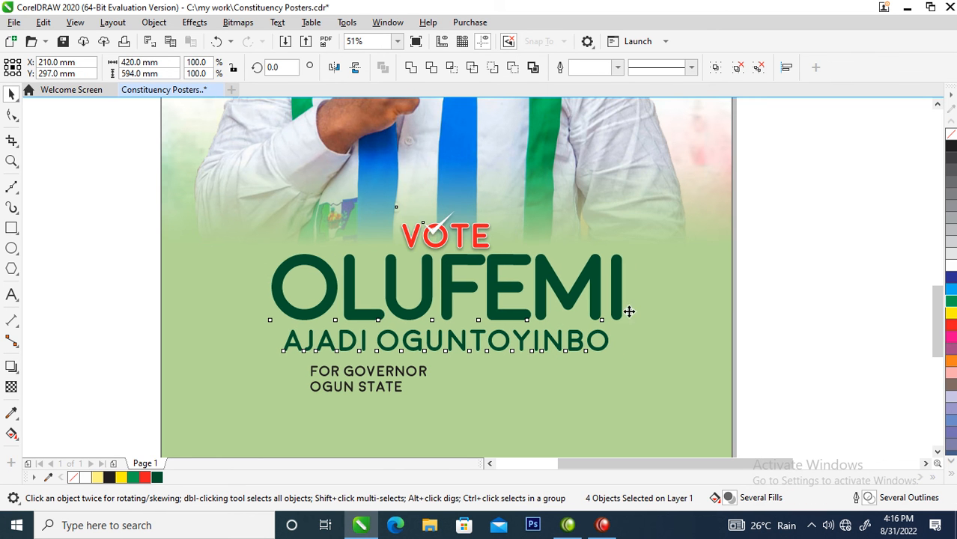
- Move the VOTE and name block up about 25 mm and place FOR GOVERNOR below the last names, separate from OGUN STATE
scroll(524, 380, "down", 4)
key("z")
left_click_drag(421, 278, 644, 411)
left_click_drag(691, 279, 316, 386)
left_click_drag(496, 328, 497, 305)
left_click_drag(446, 383, 504, 358)
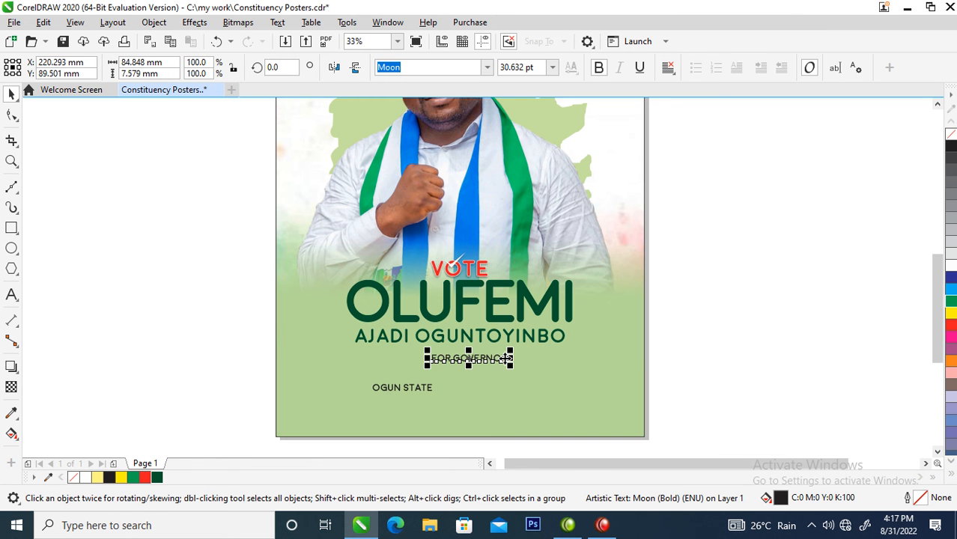
- Move OGUN STATE down, enlarge GOVERNOR to about 126 pt, fill it red and place it just beneath FOR
left_click_drag(423, 396, 476, 423)
left_click_drag(466, 357, 585, 406)
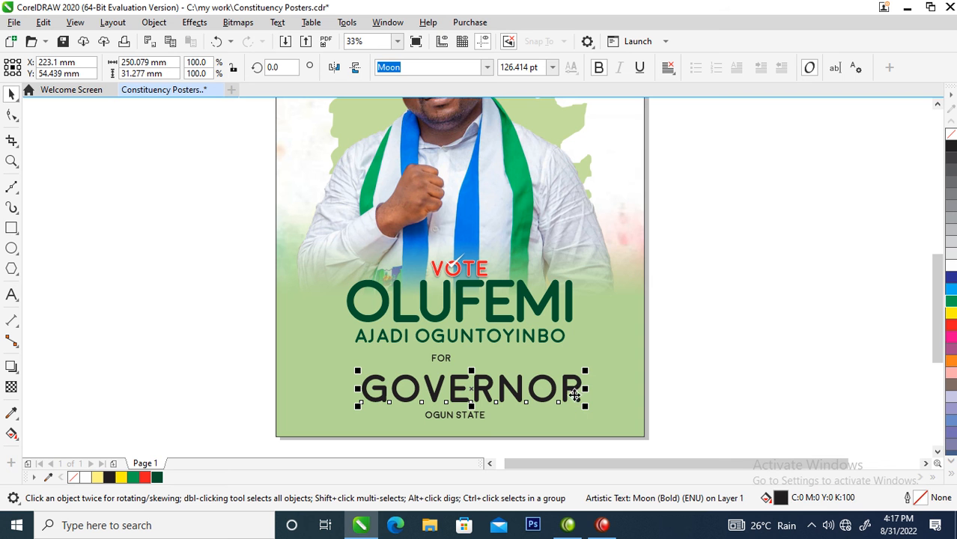
left_click(950, 324)
left_click_drag(531, 386, 513, 376)
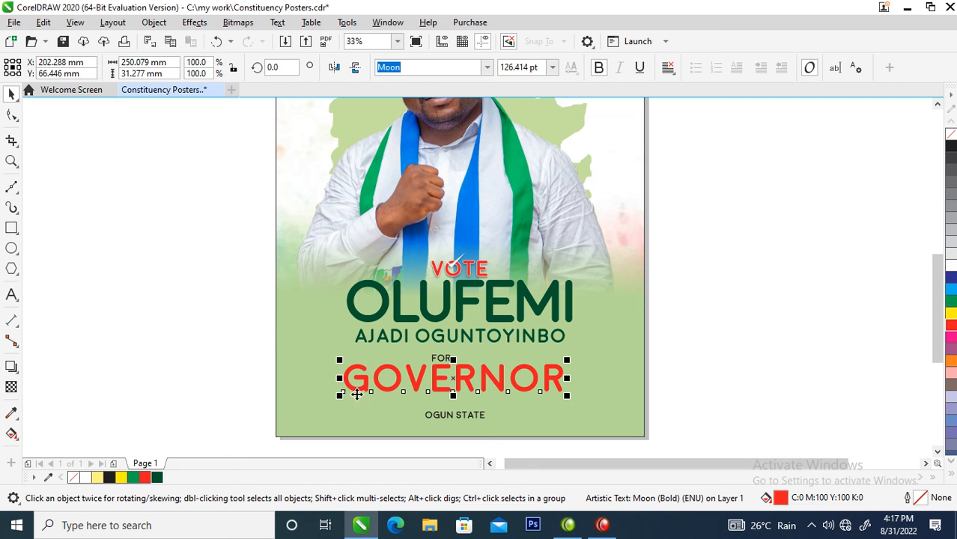
- Tighten GOVERNOR's letter spacing and centre the word horizontally under the candidate's last names
left_click(11, 114)
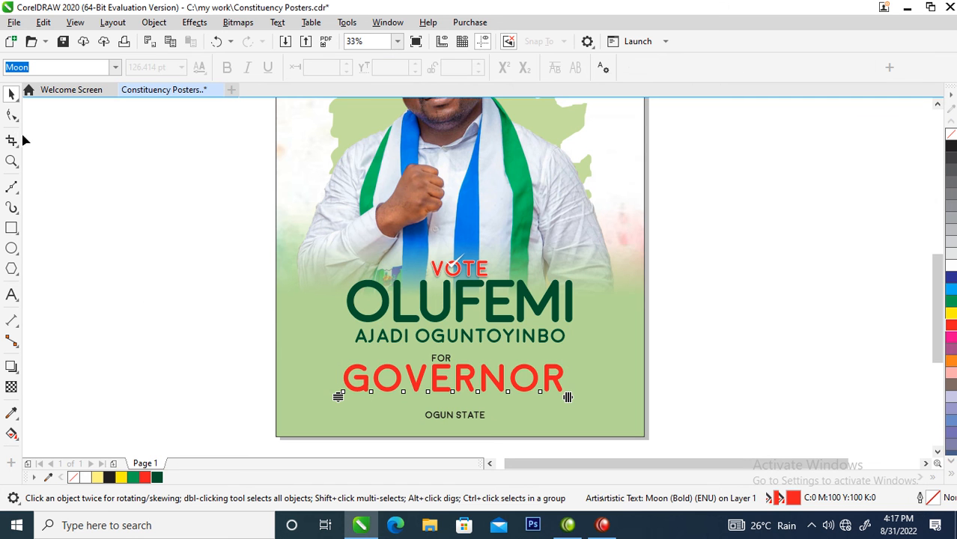
left_click_drag(568, 399, 534, 401)
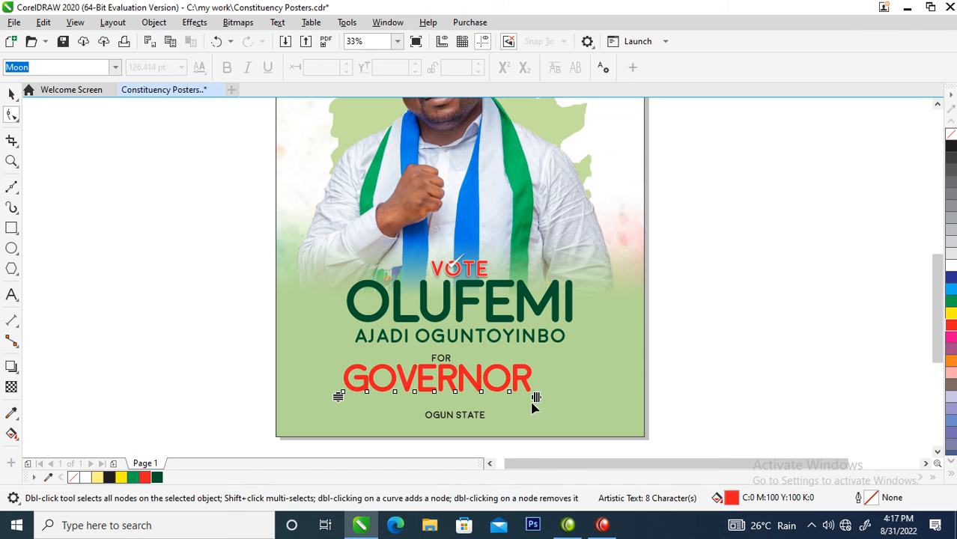
key("space")
left_click(531, 335, "shift")
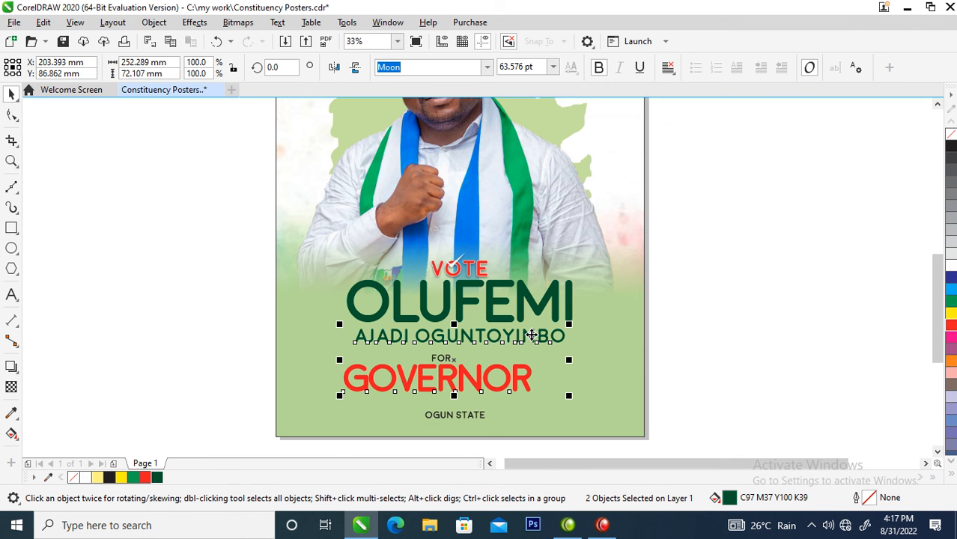
key("c")
- Enlarge OGUN STATE to about 51 pt just beneath GOVERNOR and place FOR midway between the last names and GOVERNOR
left_click_drag(251, 239, 704, 437)
left_click(509, 408)
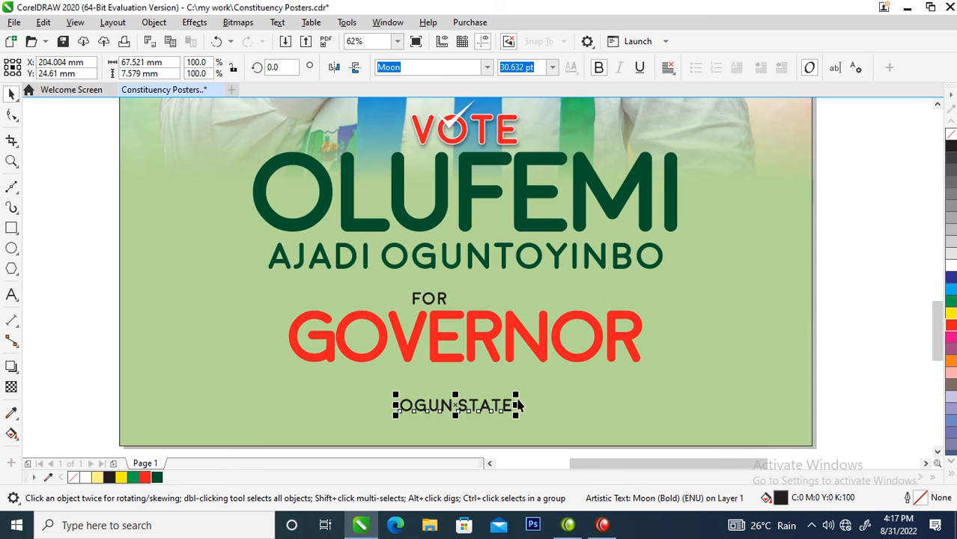
mouse_move(518, 394)
left_mouse_down()
mouse_move(554, 375)
mouse_move(525, 367)
mouse_move(526, 380)
left_mouse_up()
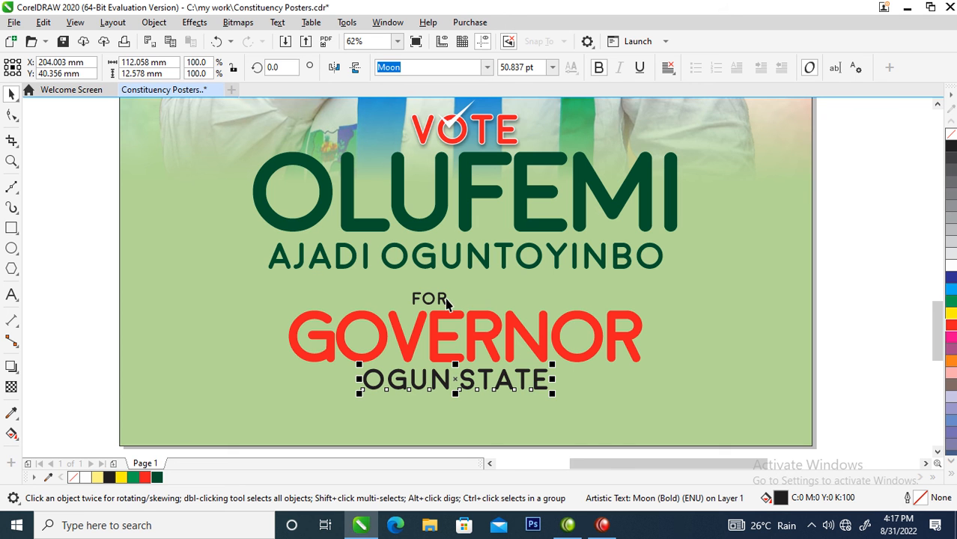
left_click_drag(443, 300, 481, 292)
- Draw a polygon about 24 mm wide over FOR and set its number of sides to 3
key("z")
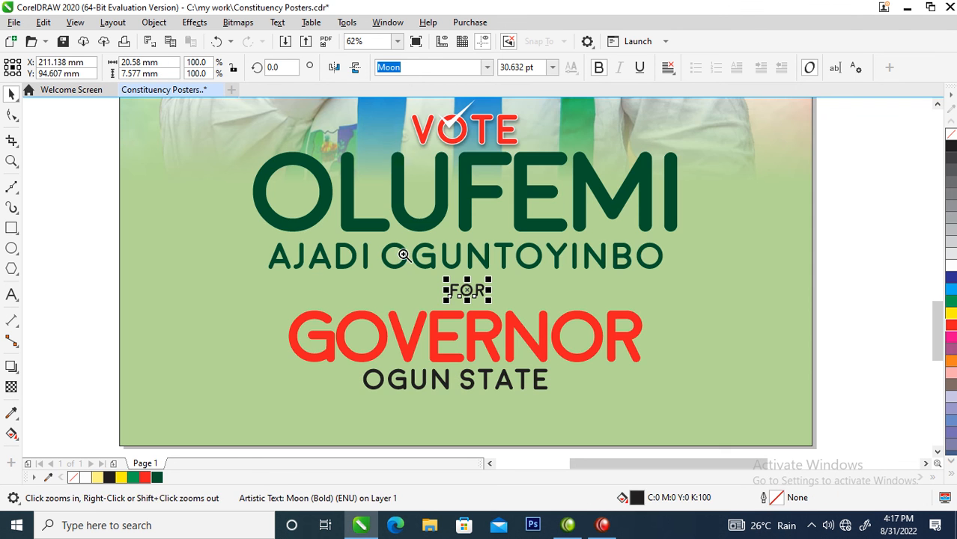
left_click(529, 387)
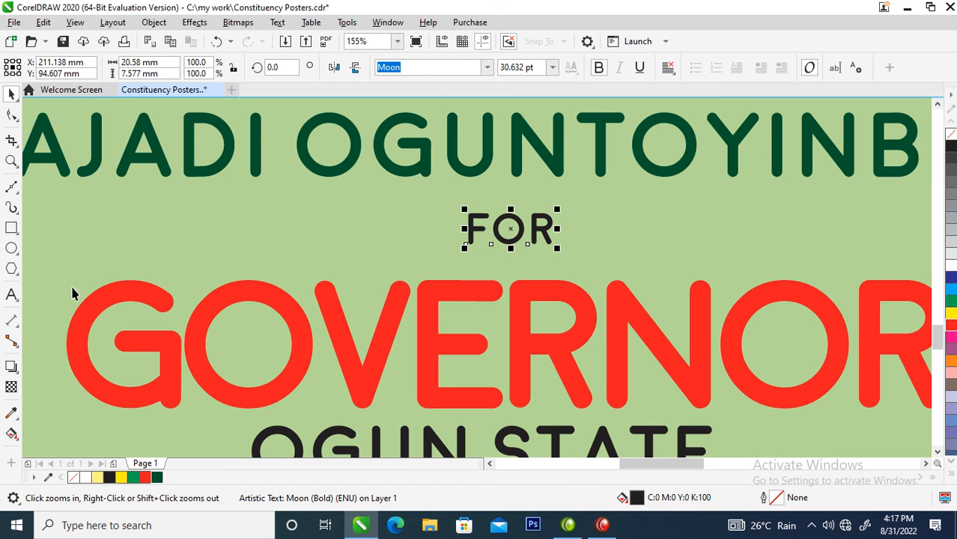
left_click(12, 268)
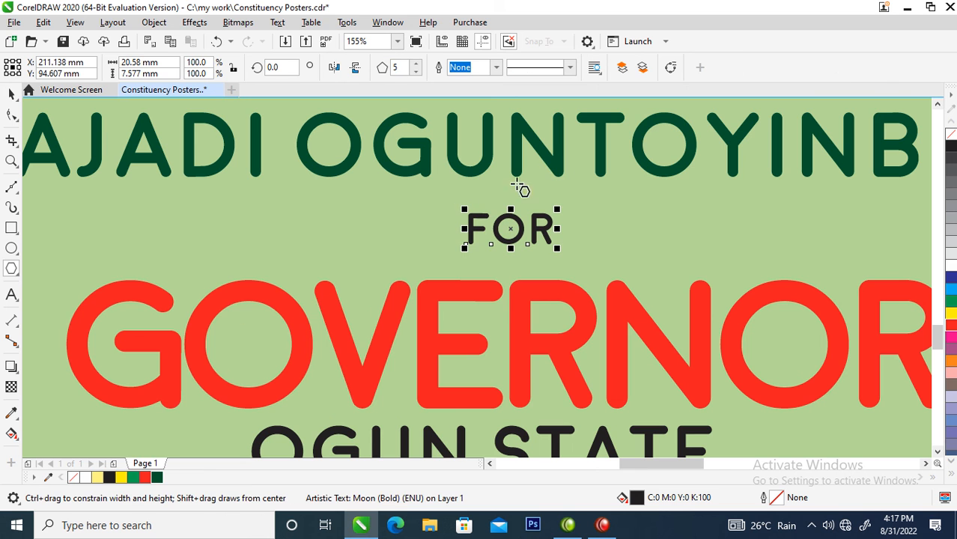
left_click_drag(431, 194, 523, 274)
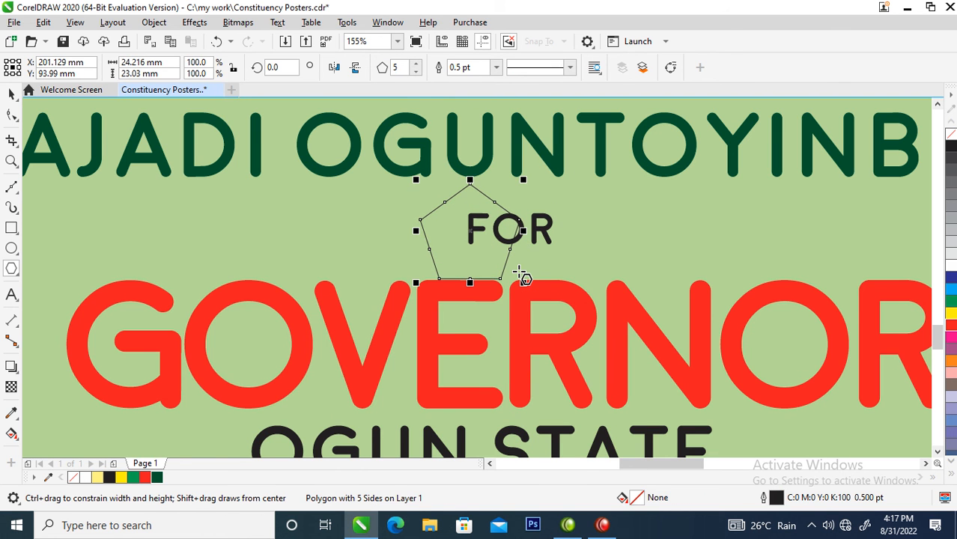
left_click(397, 67)
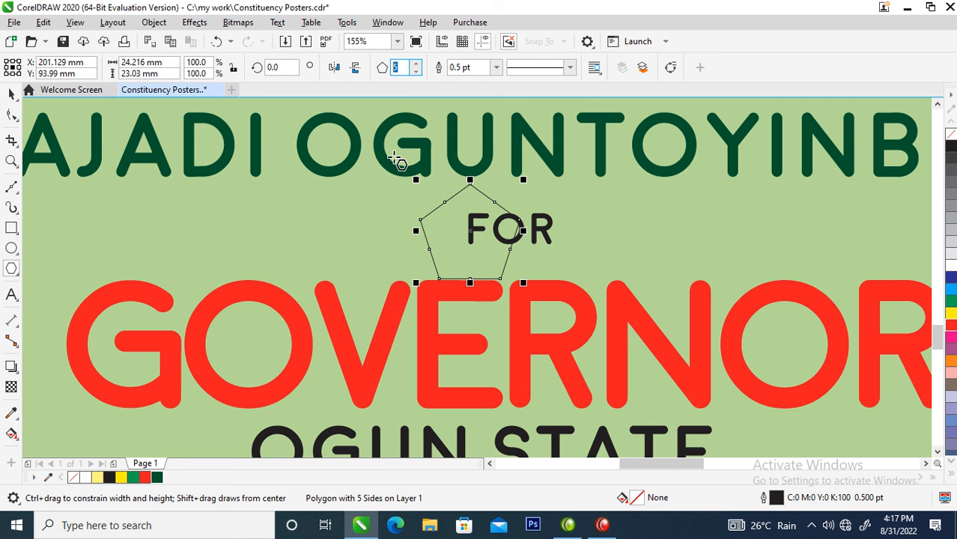
type("6")
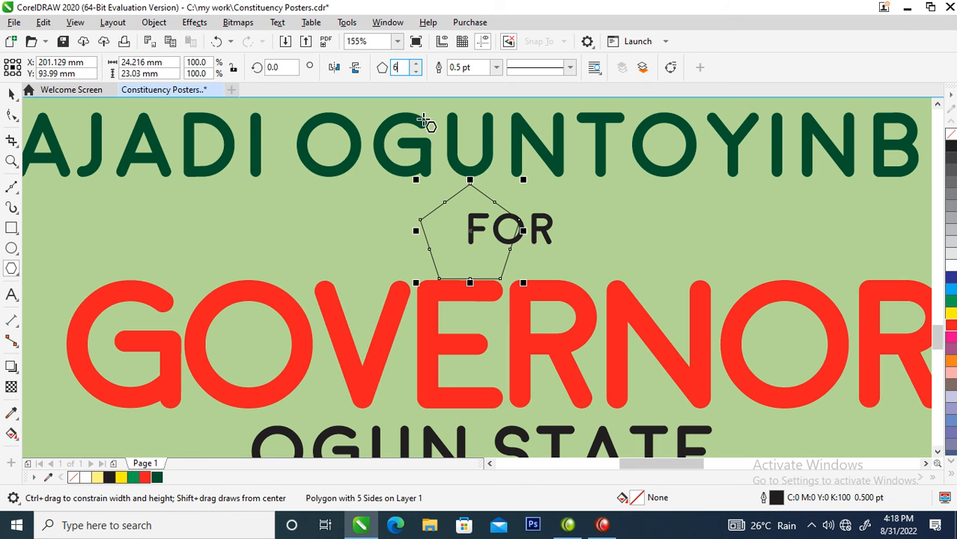
type("3")
key("Return")
key("space")
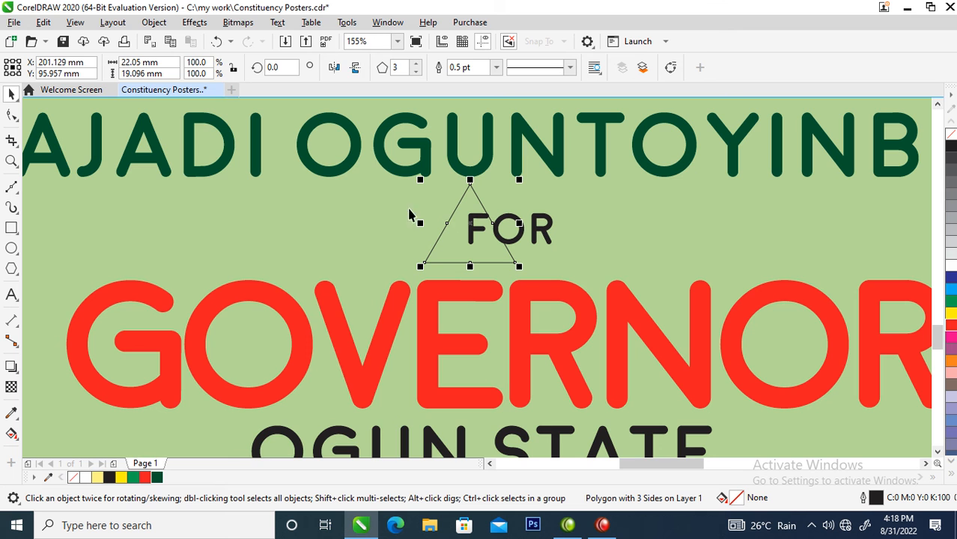
- Flip the triangle vertically, enlarge it to about 37 by 23 mm centred over FOR, and fill it red
left_click(357, 68)
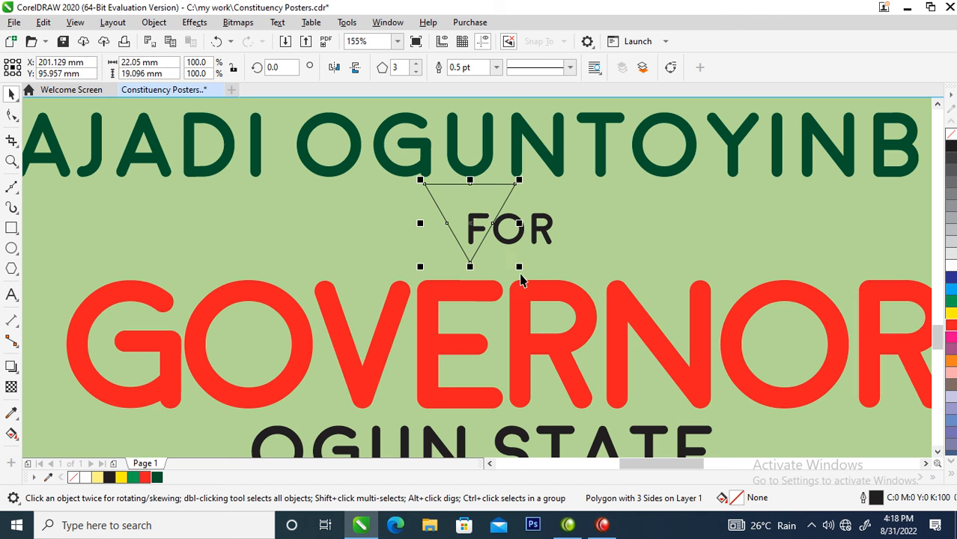
left_click_drag(519, 267, 540, 284)
left_click_drag(537, 233, 579, 236)
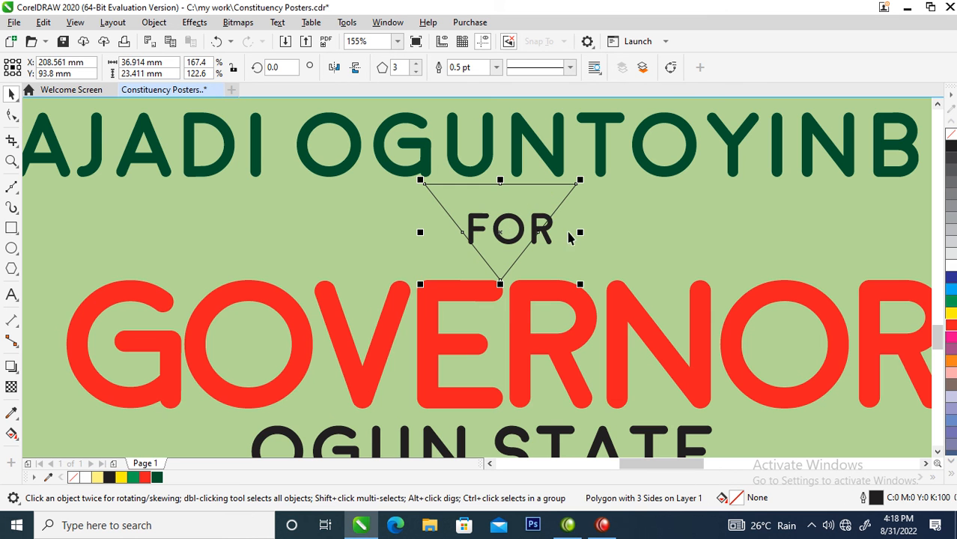
left_click_drag(554, 194, 565, 194)
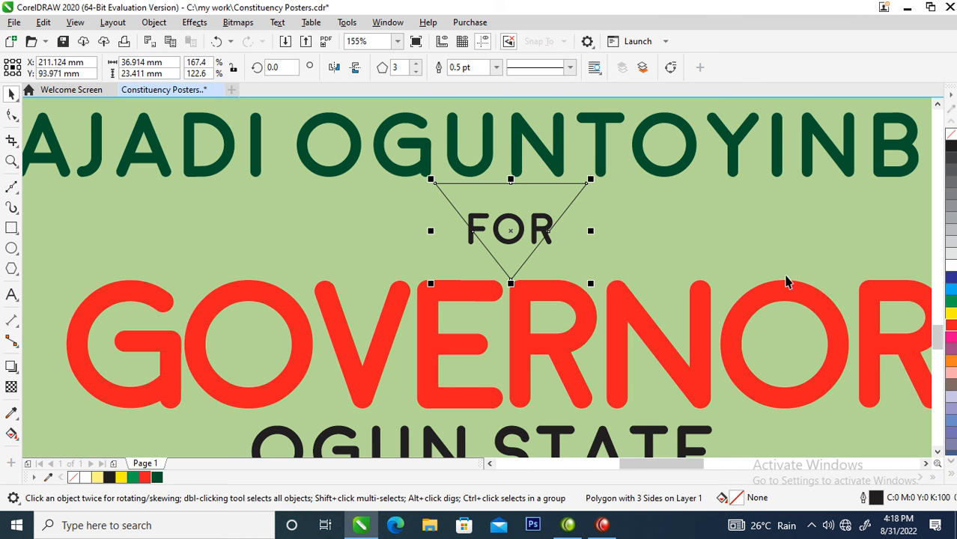
left_click(950, 331)
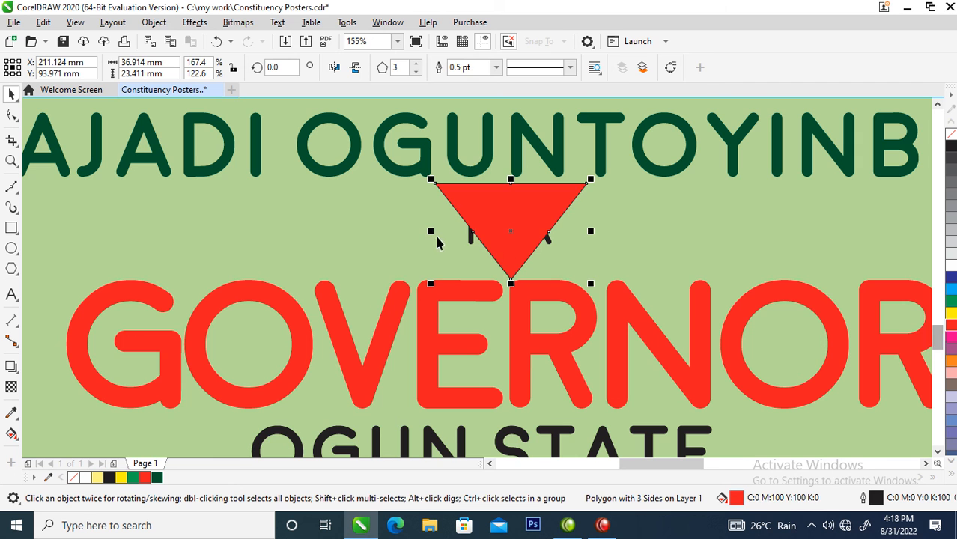
- Bring FOR in front of the triangle, colour it white, shift it slightly up and tighten its letter spacing
left_click(549, 241)
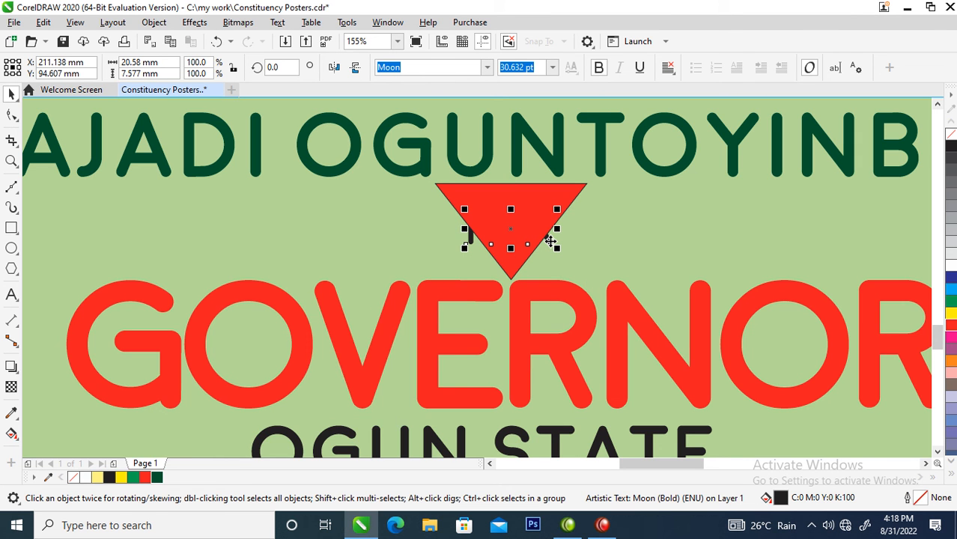
key("shift+Page_Up")
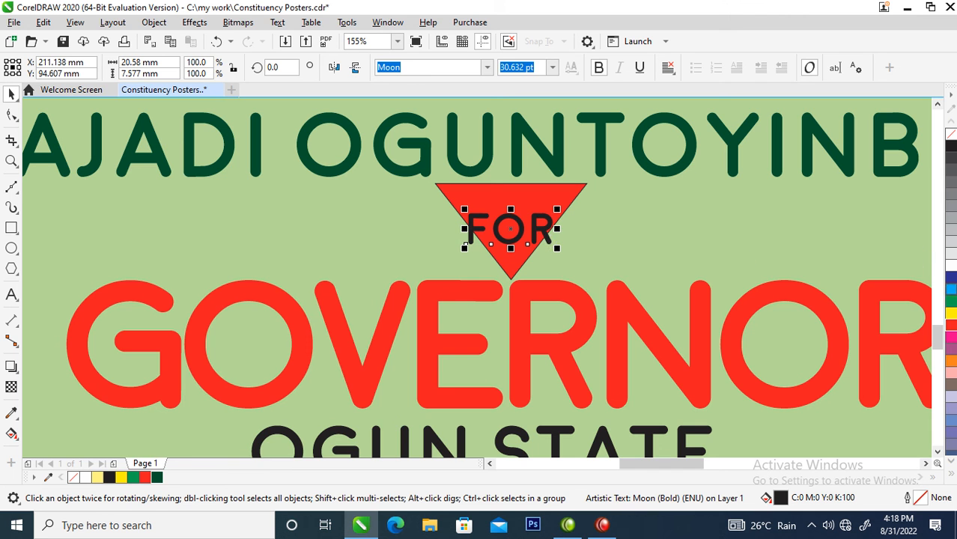
left_click(951, 265)
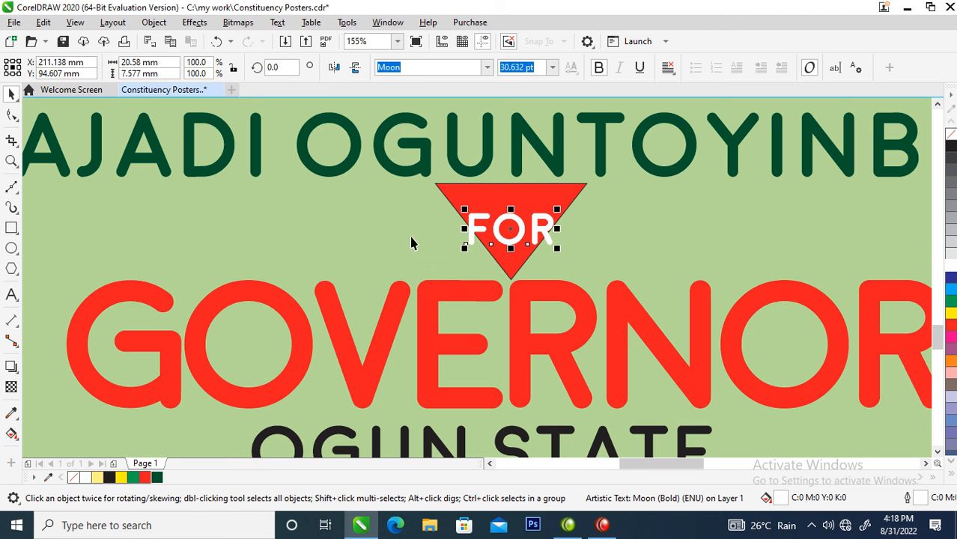
left_click_drag(549, 233, 536, 216)
left_click(7, 116)
key("space")
- Remove the outlines from FOR and the red triangle and group the two objects
left_click(579, 190, "shift")
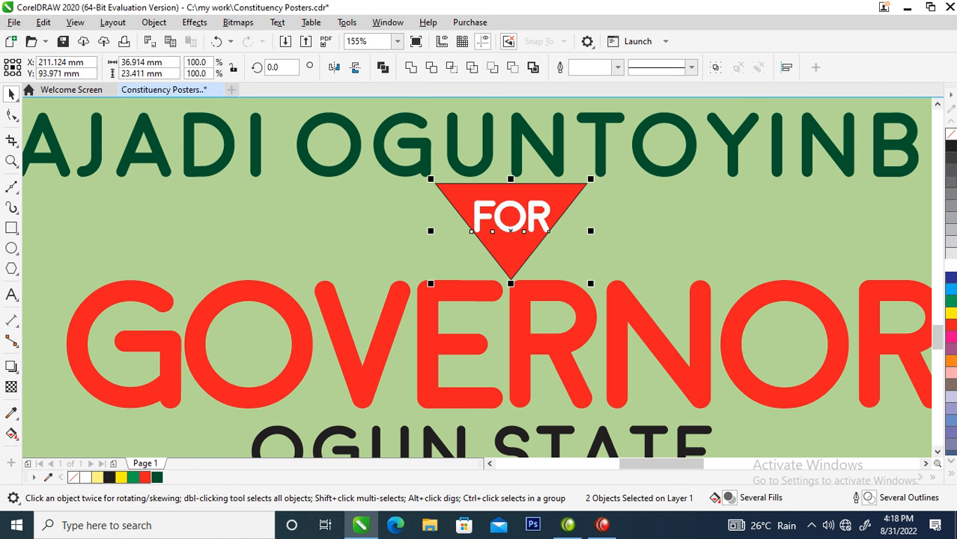
right_click(950, 133)
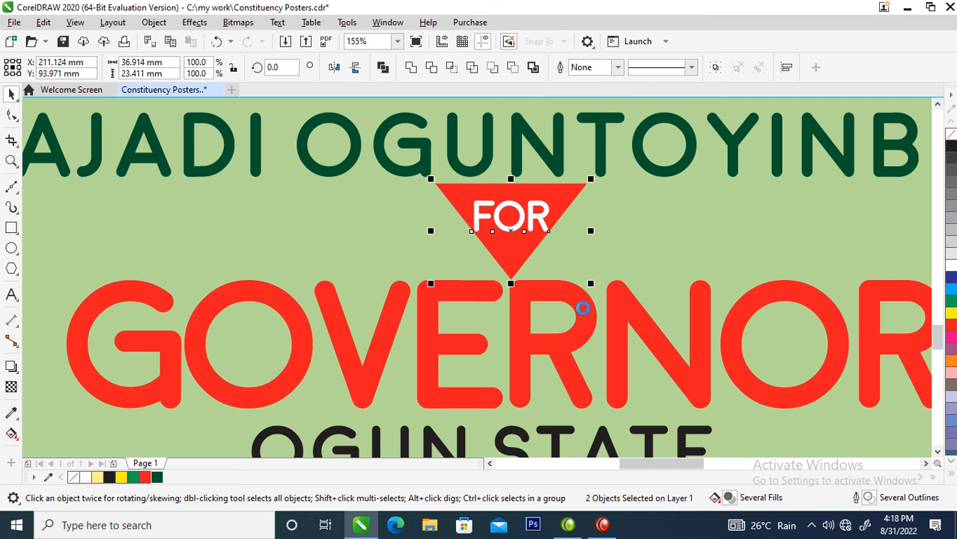
key("ctrl+g")
- Examine the whole poster and the arrangement of its lower text block
scroll(575, 314, "down", 5)
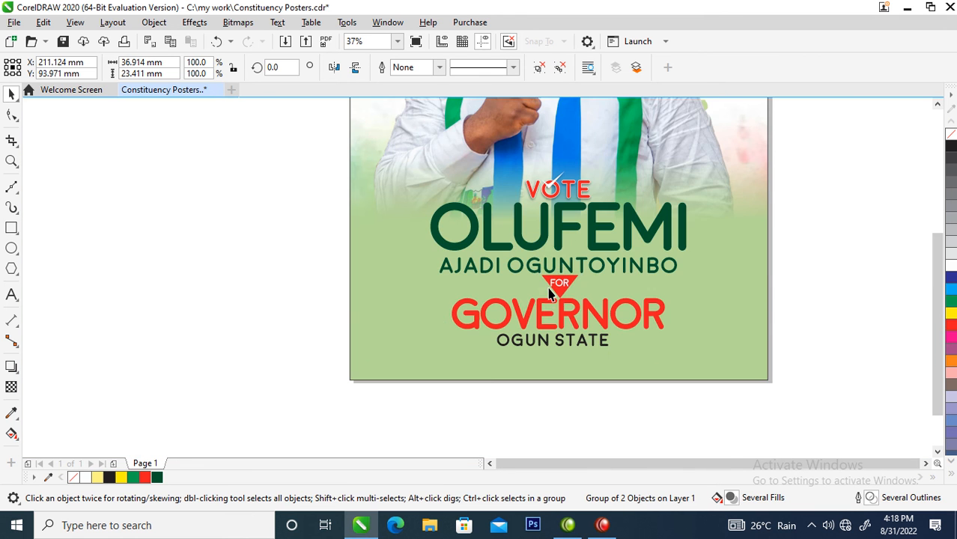
scroll(549, 293, "down", 4)
key("z")
left_click_drag(470, 145, 652, 340)
key("Escape")
left_click_drag(360, 130, 577, 436)
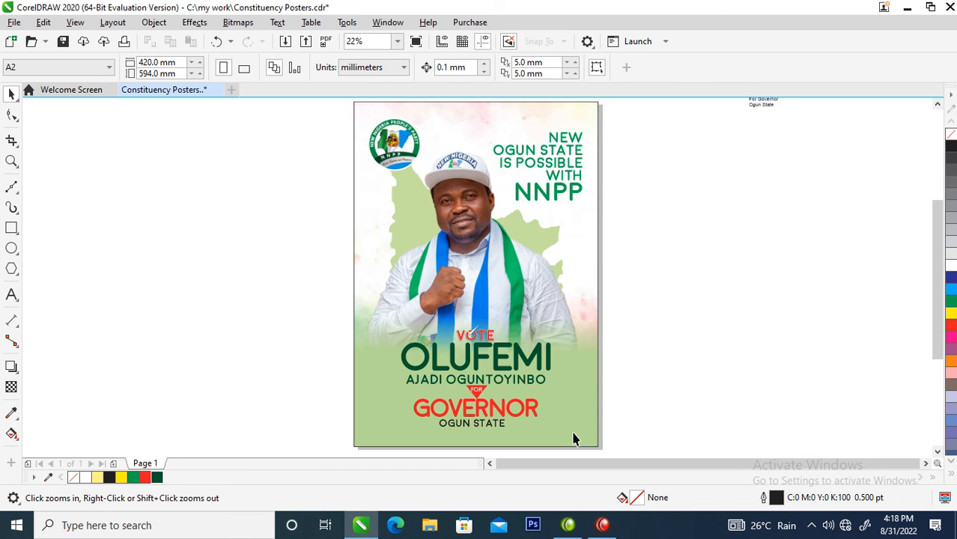